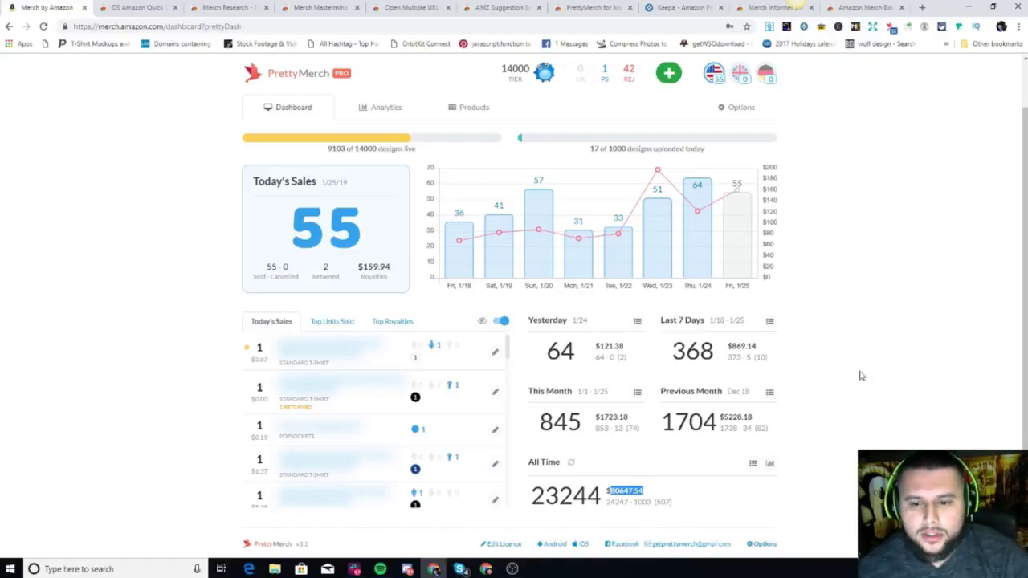
- View the DS Amazon Quick View store page, and open Amazon's Year Of The Pig Dabbing T Shirt product page in a new tab
mouse_move(657, 273)
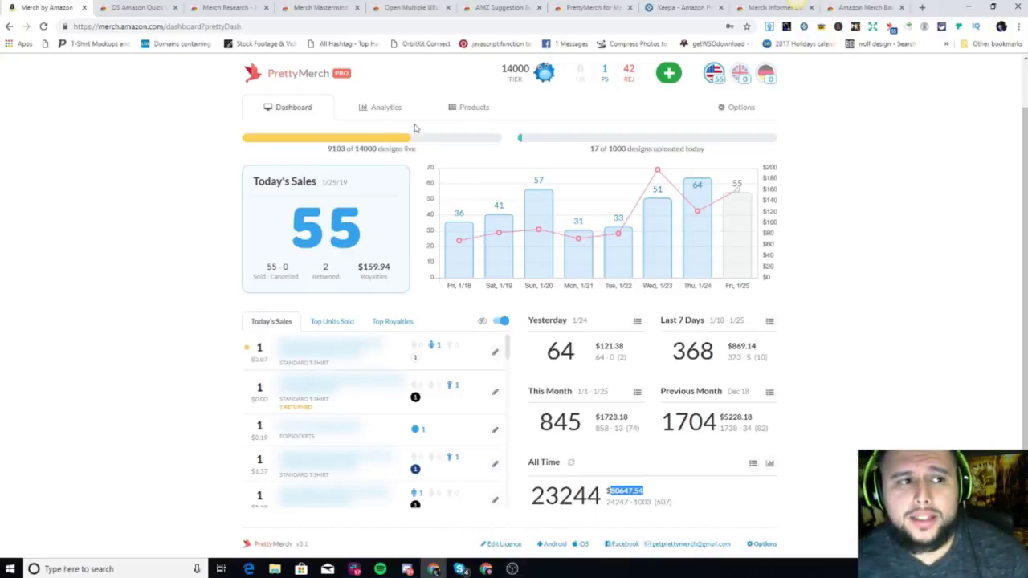
left_click(128, 8)
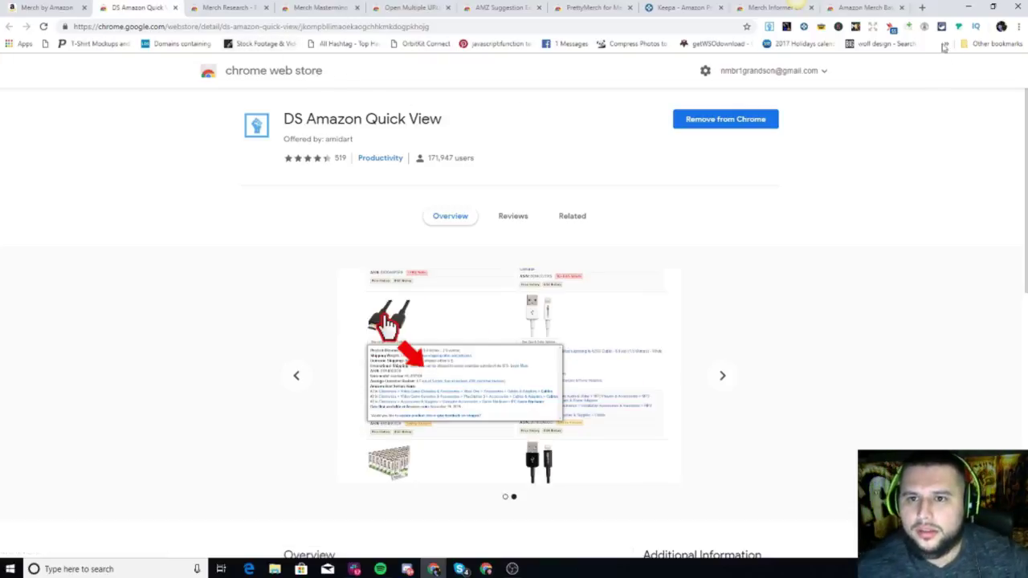
left_click(921, 8)
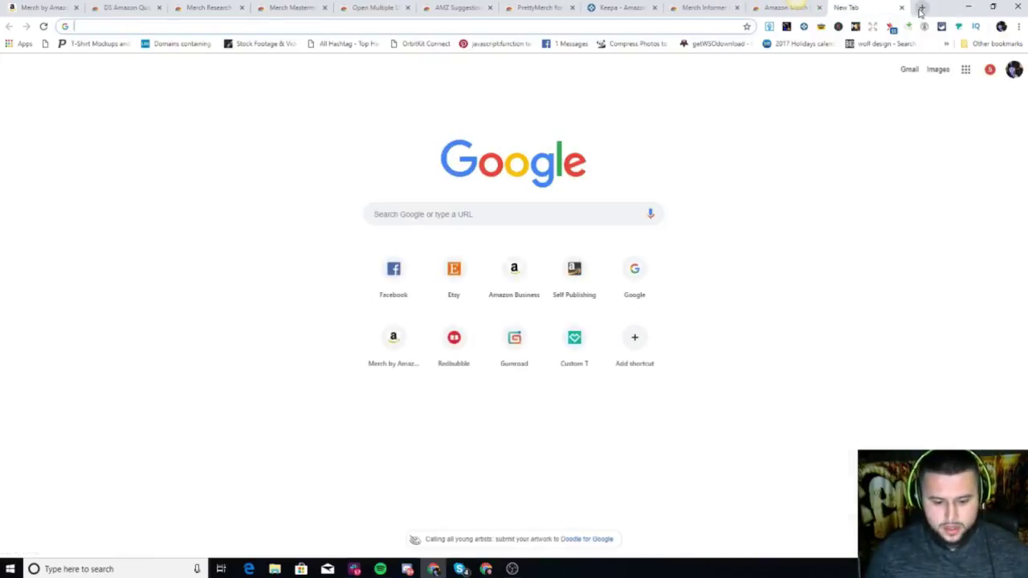
type("ama")
key("Return")
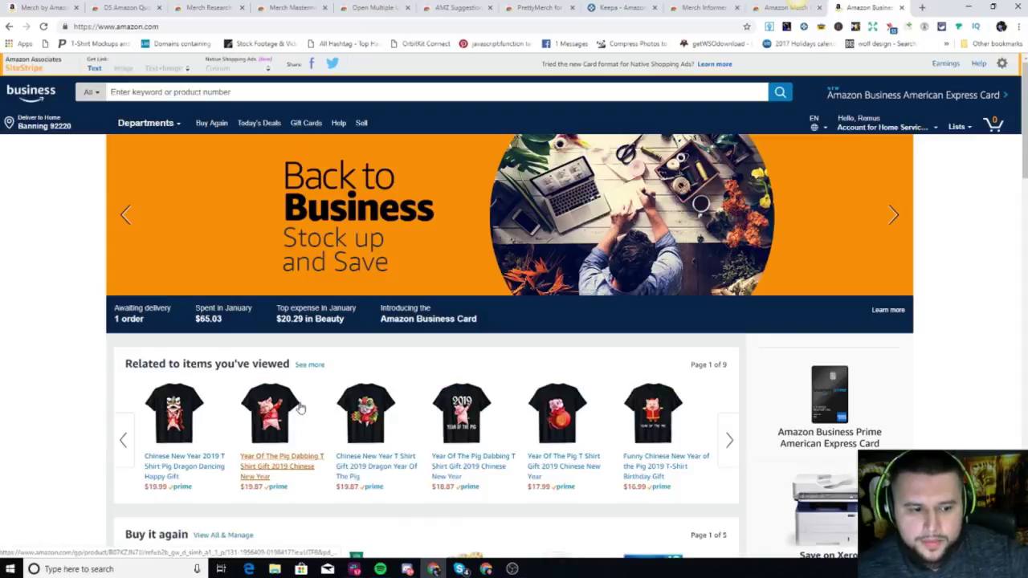
left_click(289, 433)
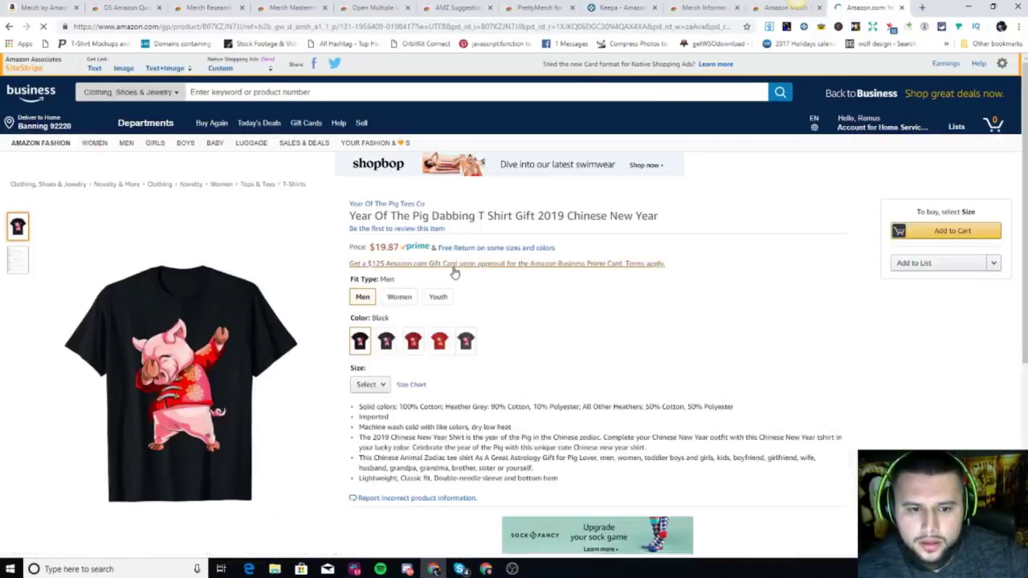
- Show all Amazon Merch listings for "Pig Dabbing" from the product title, using Merch Research - Free
mouse_move(412, 216)
left_mouse_down()
mouse_move(485, 216)
mouse_move(413, 217)
left_mouse_up()
left_click(484, 216)
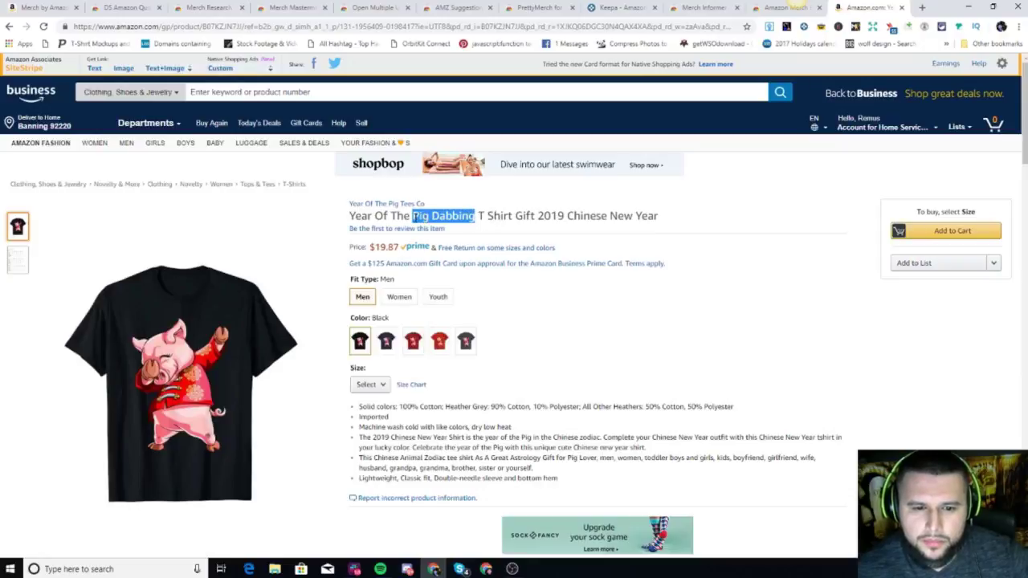
right_click(413, 216)
mouse_move(465, 273)
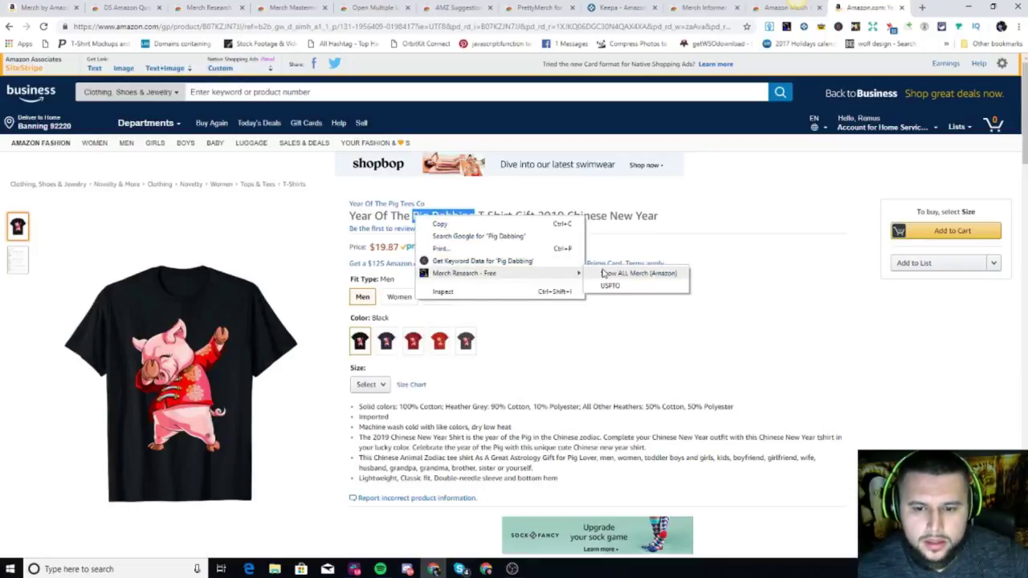
left_click(604, 275)
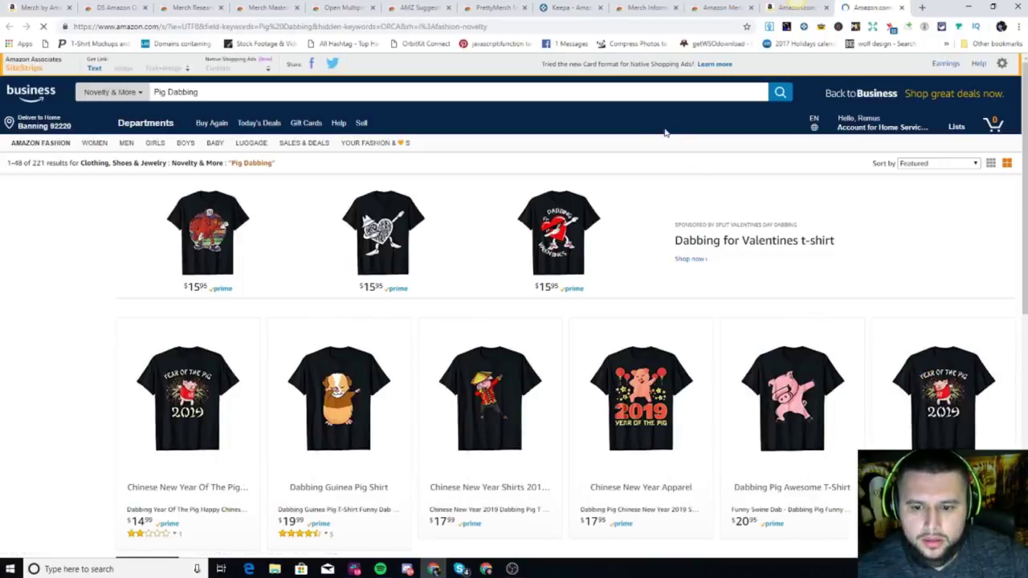
- Examine the sales ranks of the first three Pig Dabbing shirts, and return to the DS Amazon Quick View store page
scroll(514, 322, "down", 2)
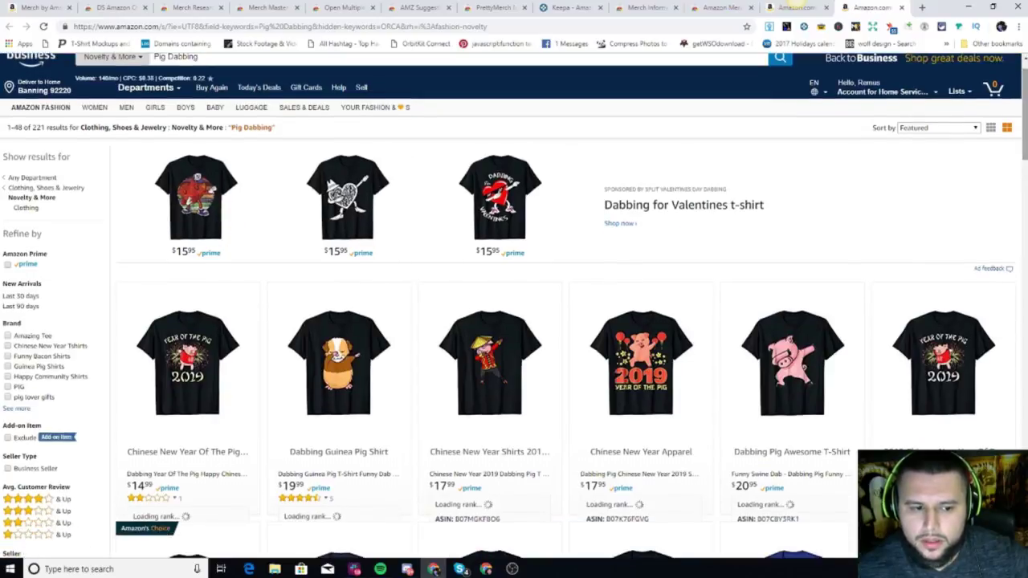
scroll(514, 321, "down", 1)
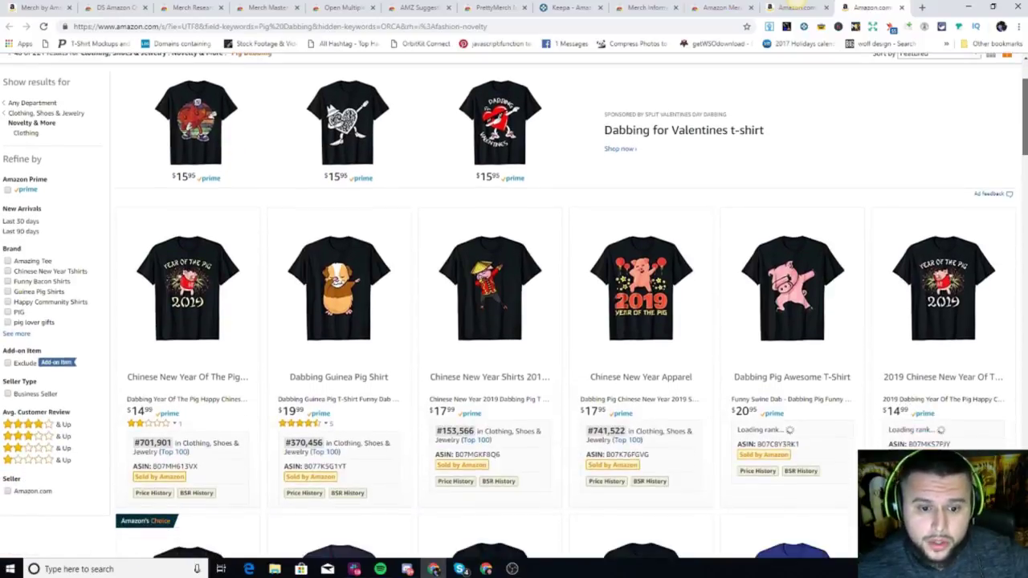
mouse_move(1026, 119)
left_mouse_down()
mouse_move(1026, 110)
mouse_move(1026, 127)
left_mouse_up()
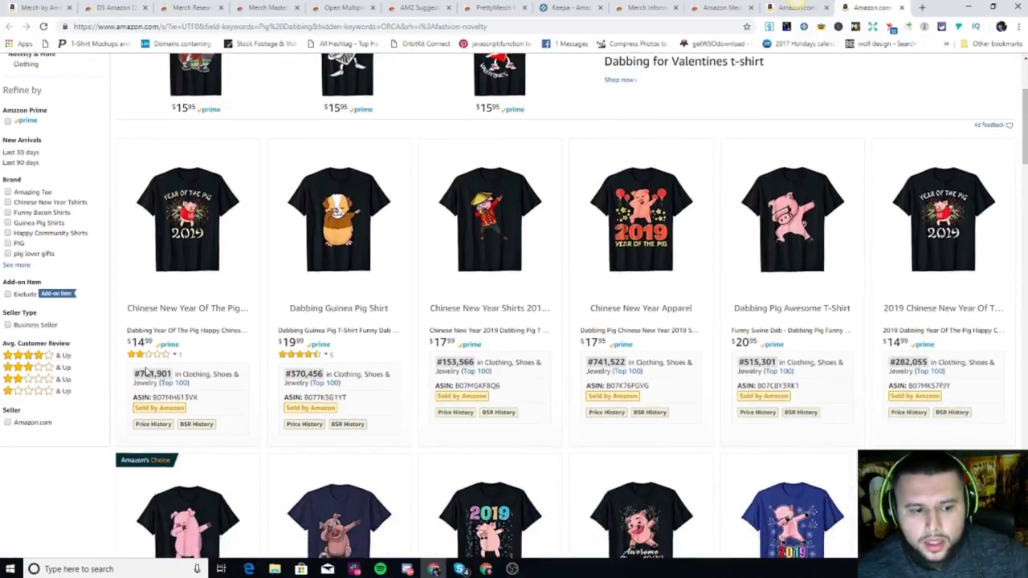
left_click_drag(134, 374, 172, 375)
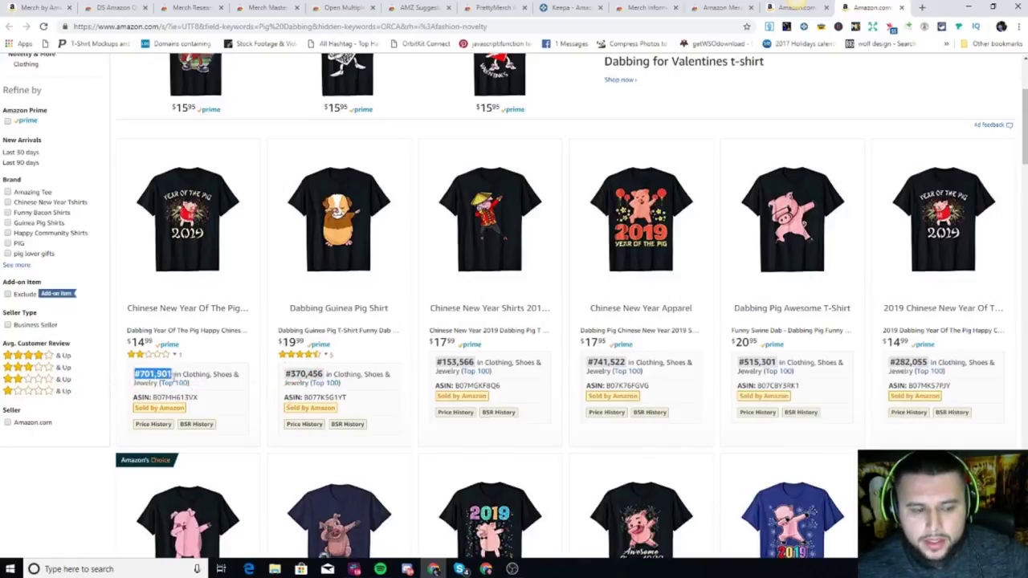
left_click_drag(287, 374, 324, 375)
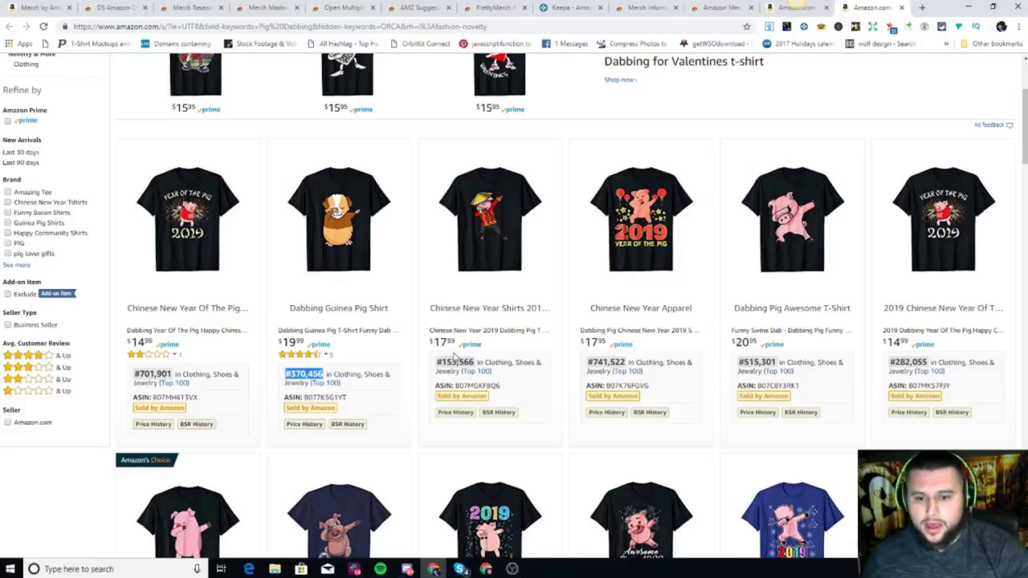
left_click_drag(437, 362, 477, 362)
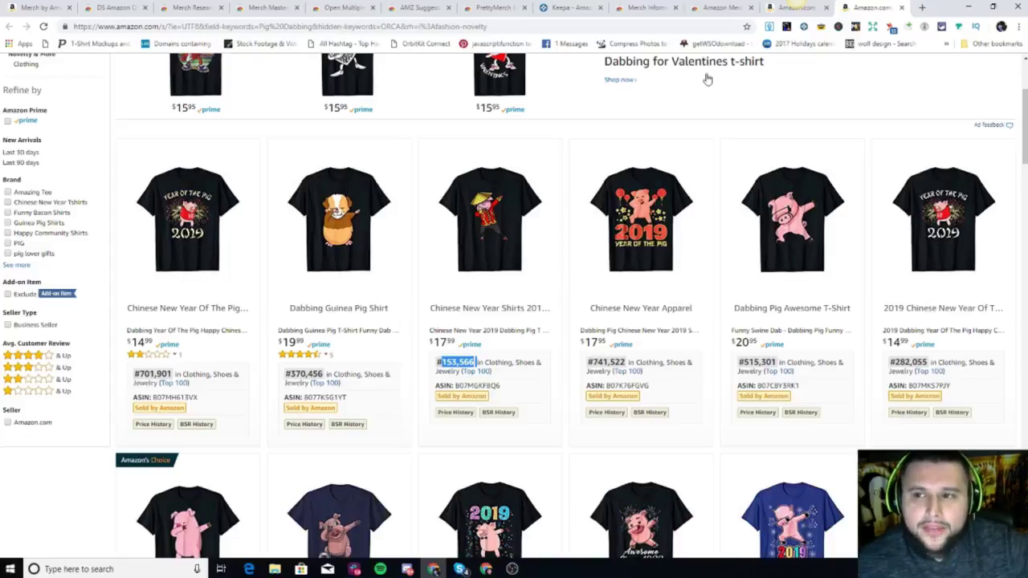
left_click(118, 8)
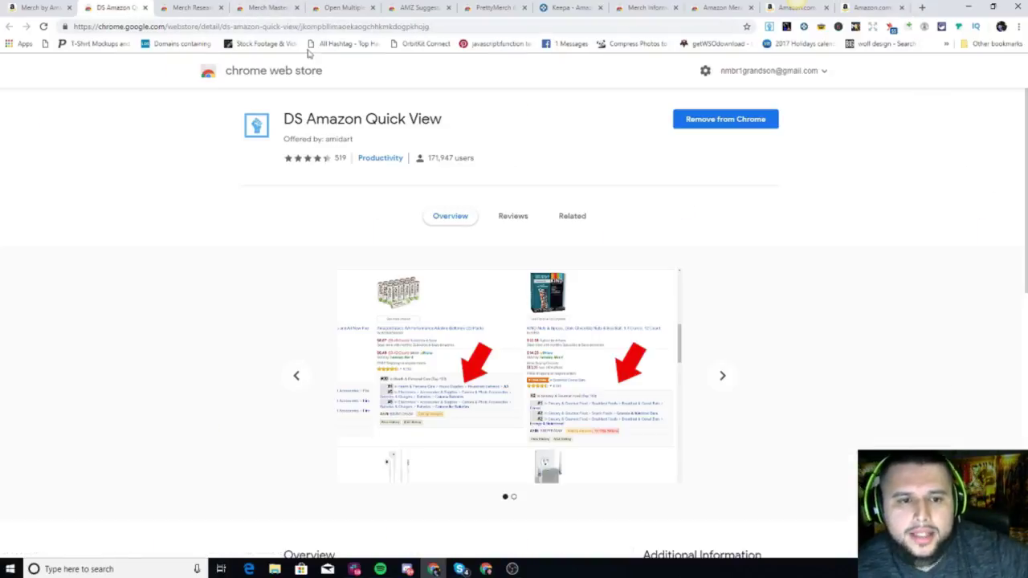
- View the Merch Research - Free store page and repeat its all-Merch search for "Pig Dabbing" from the product title
left_click(186, 8)
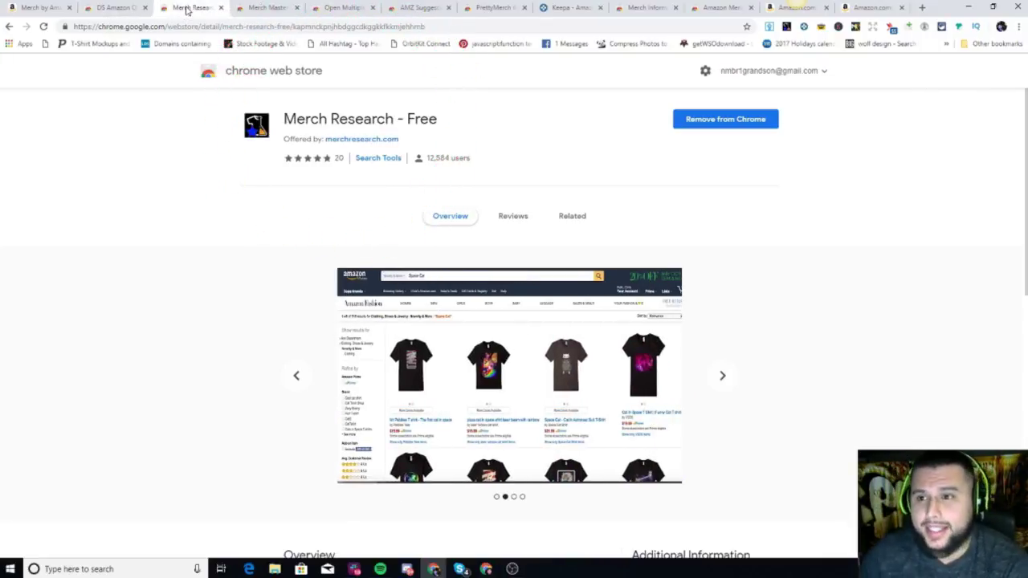
left_click(793, 9)
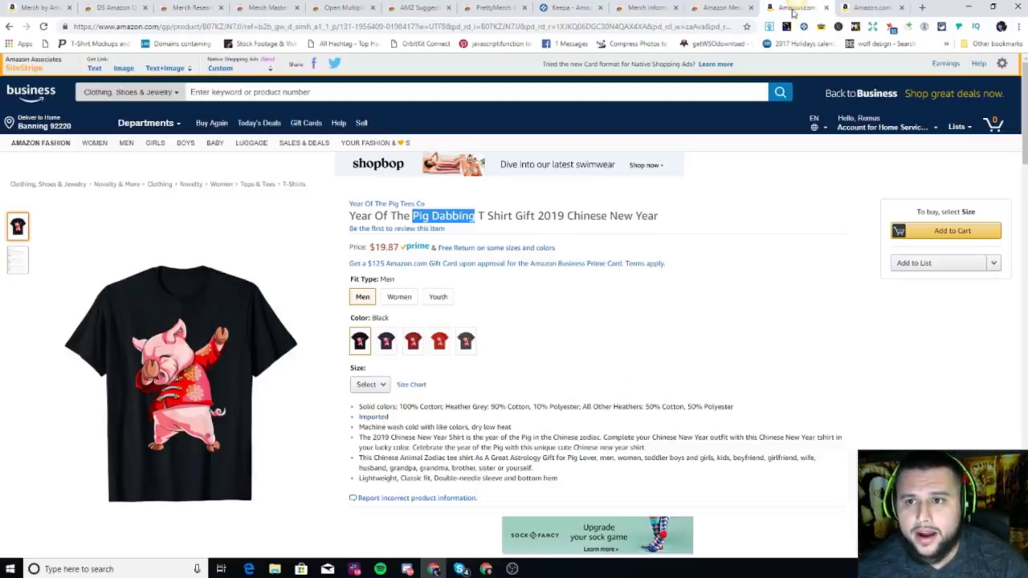
left_click(428, 217)
left_click_drag(415, 218, 478, 222)
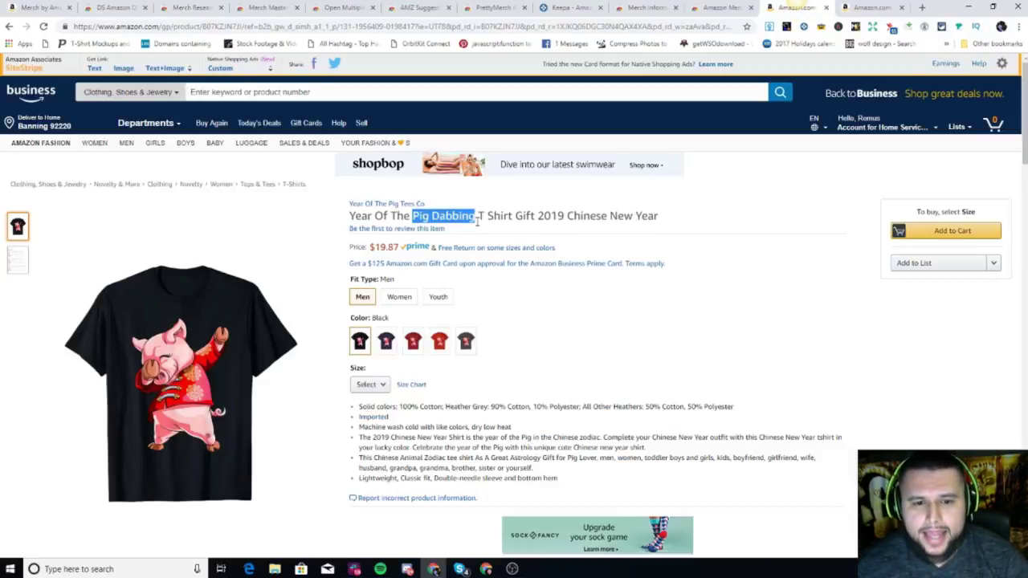
right_click(466, 217)
mouse_move(505, 277)
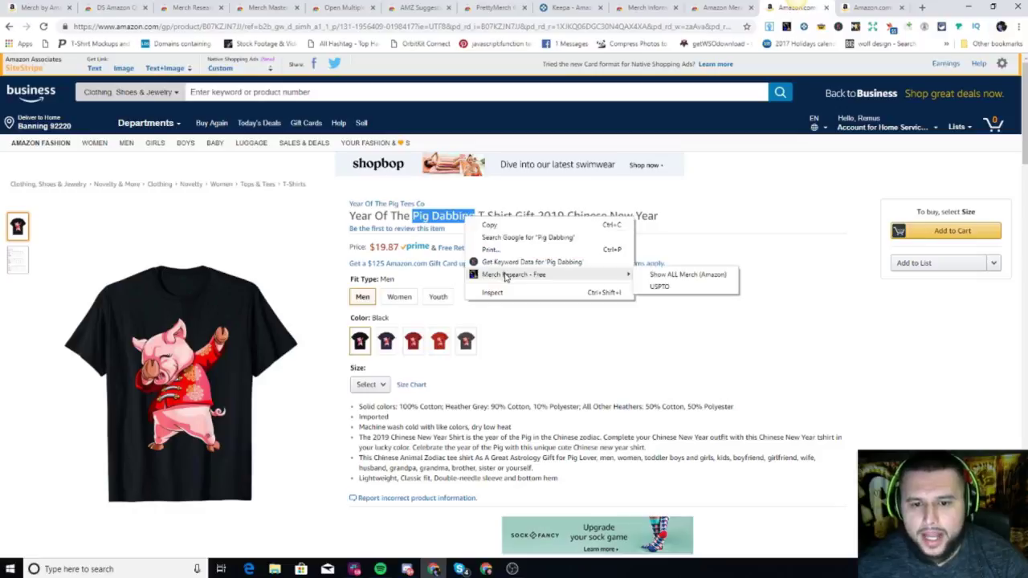
left_click(668, 274)
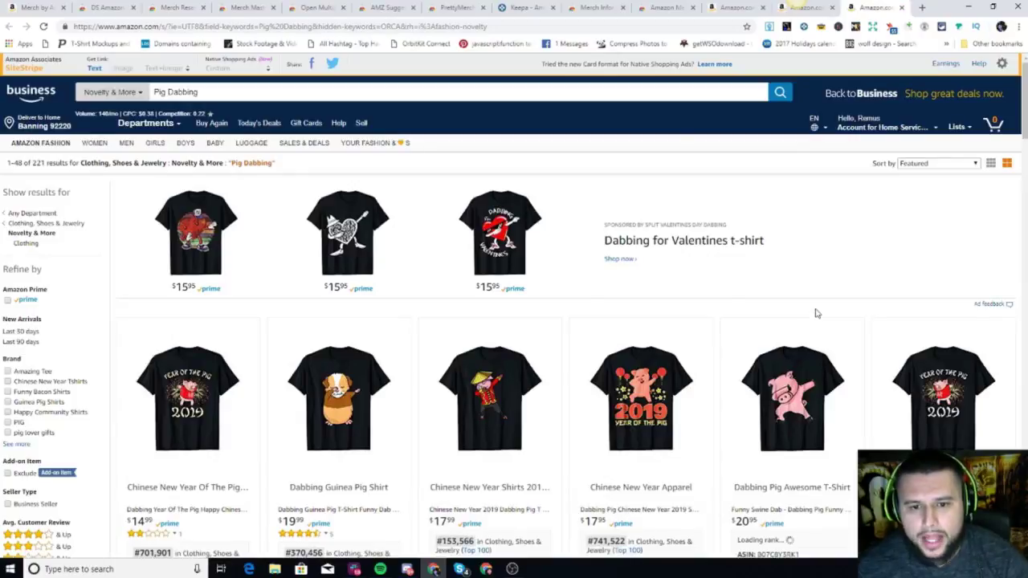
- Browse the new Pig Dabbing results and show all Amazon Merch listings for the word "Dabbing" from the search query
scroll(878, 254, "down", 5)
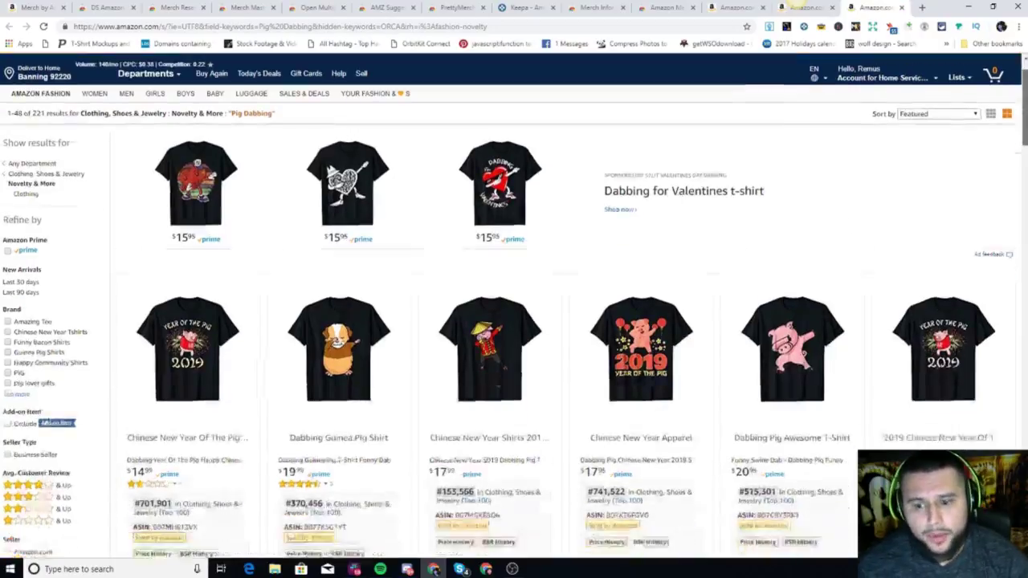
scroll(514, 305, "down", 7)
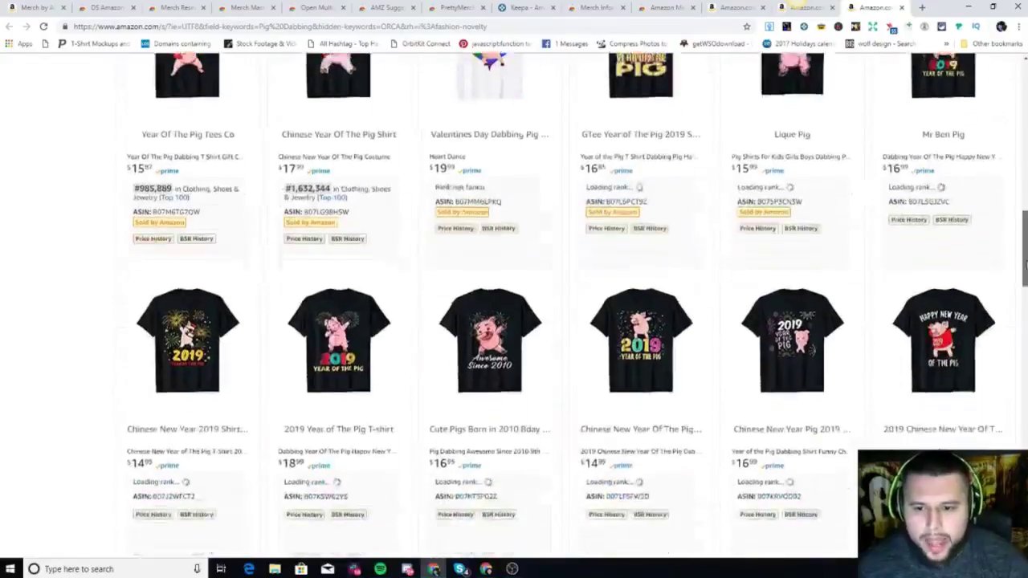
left_click_drag(1025, 265, 1020, 113)
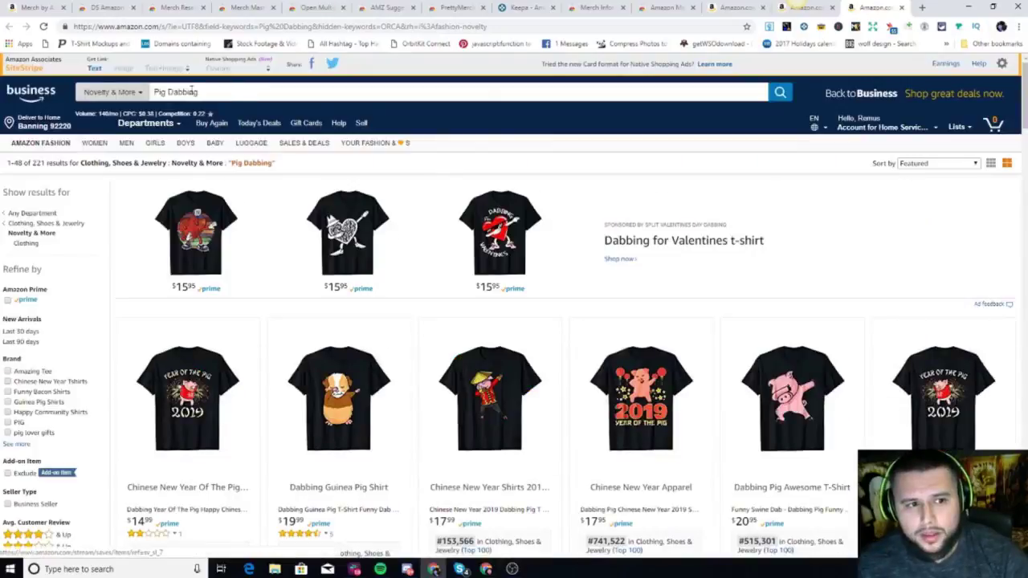
right_click(190, 94)
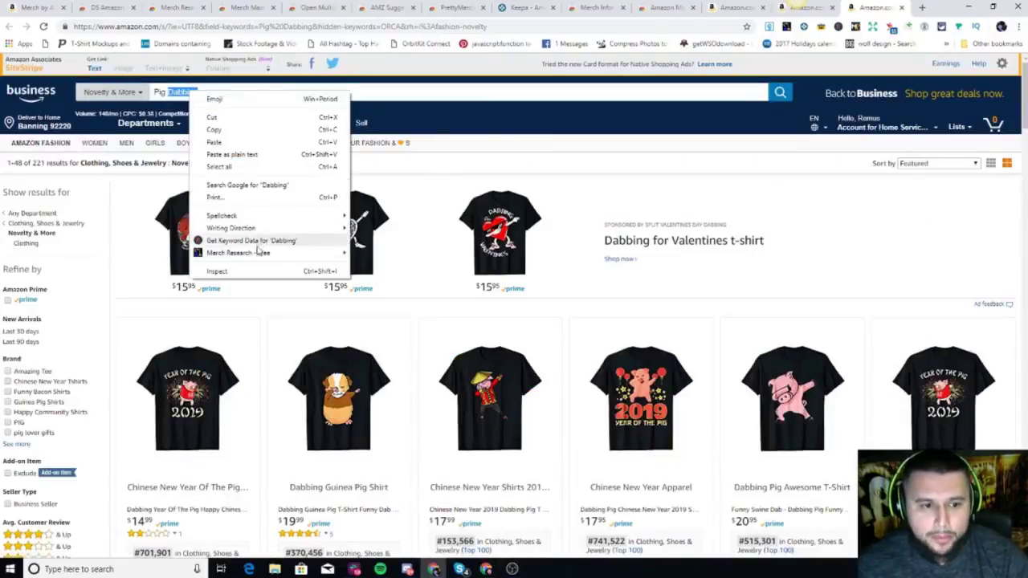
left_click(404, 253)
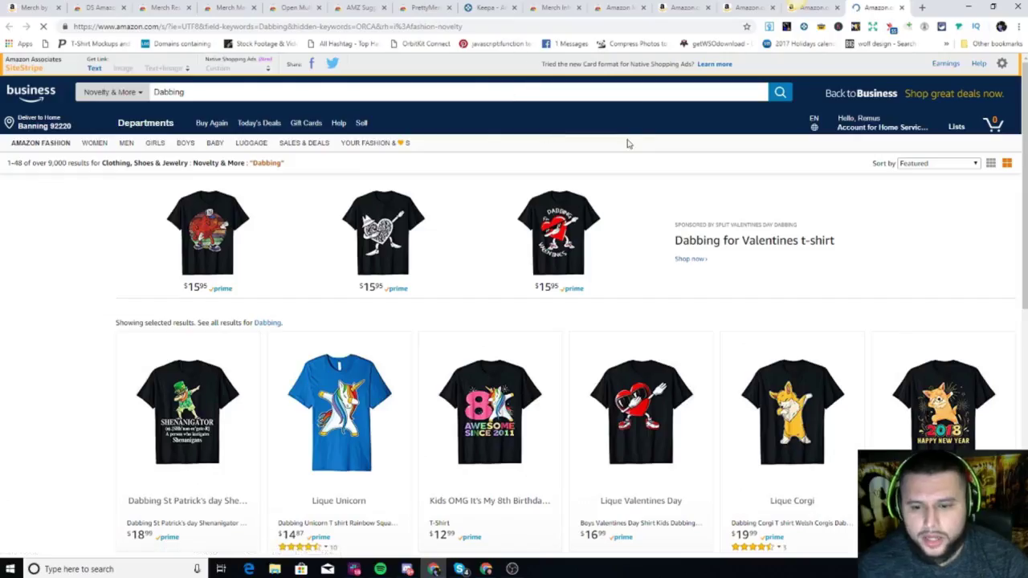
- Examine the designs and sales ranks across the whole page of Dabbing shirt results
scroll(819, 173, "down", 3)
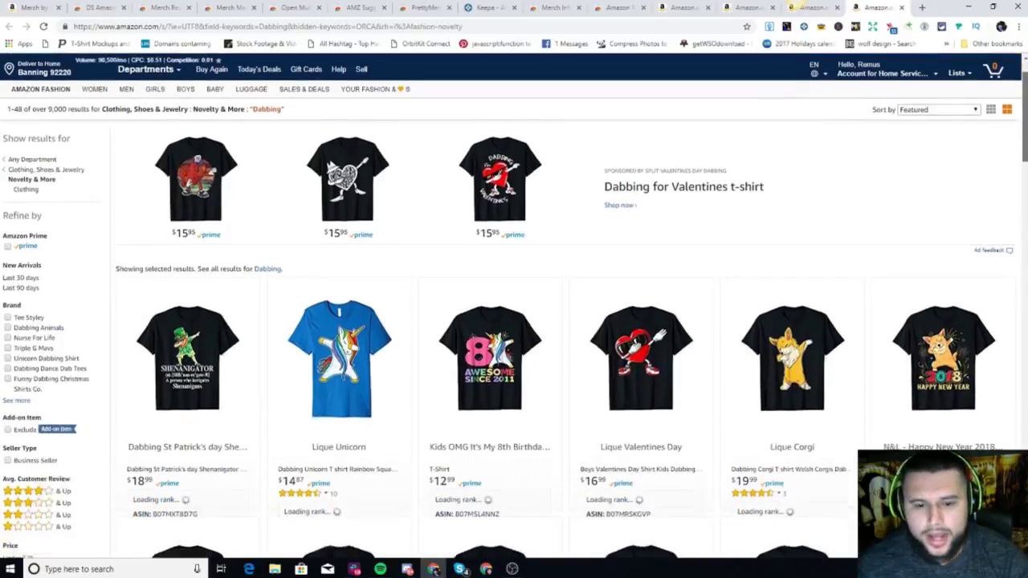
scroll(514, 305, "down", 1)
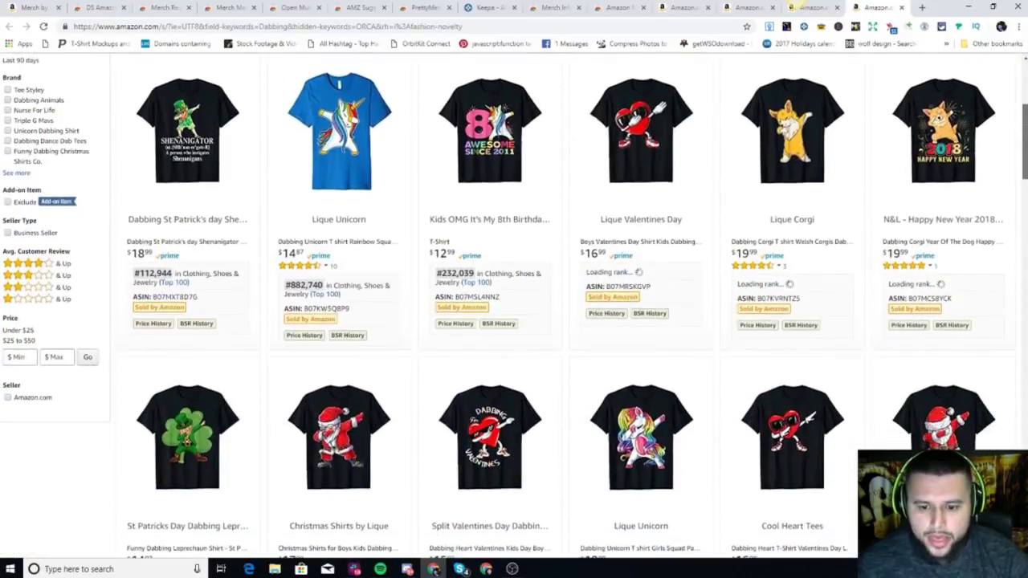
scroll(514, 305, "up", 2)
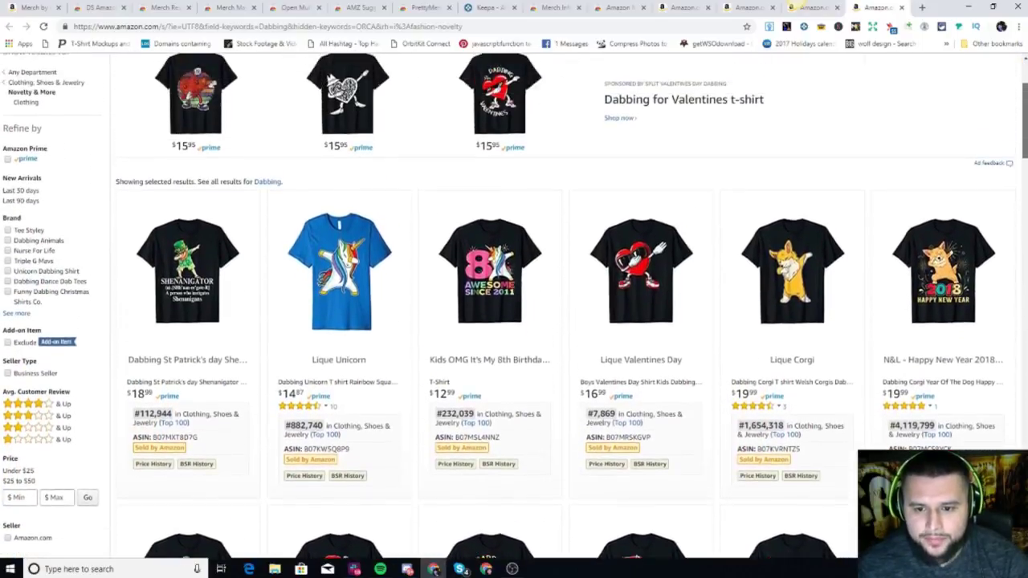
scroll(514, 305, "down", 6)
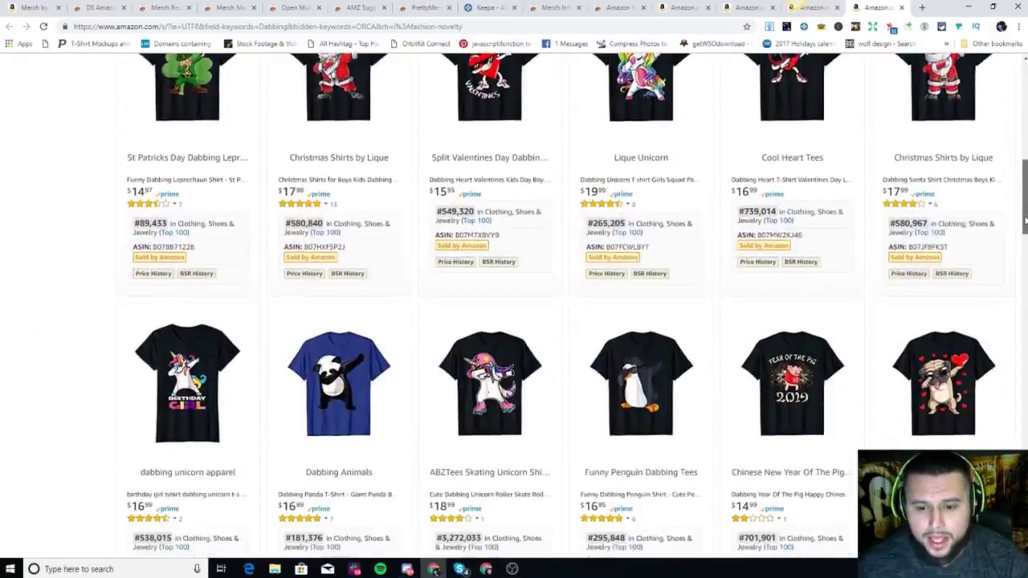
left_click_drag(1025, 221, 1025, 437)
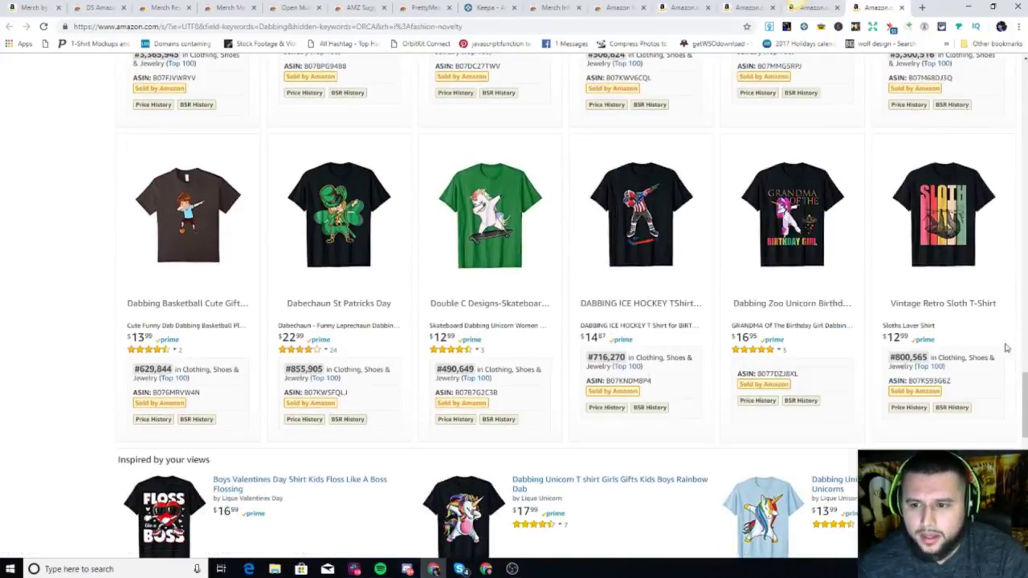
left_click_drag(1024, 405, 1027, 203)
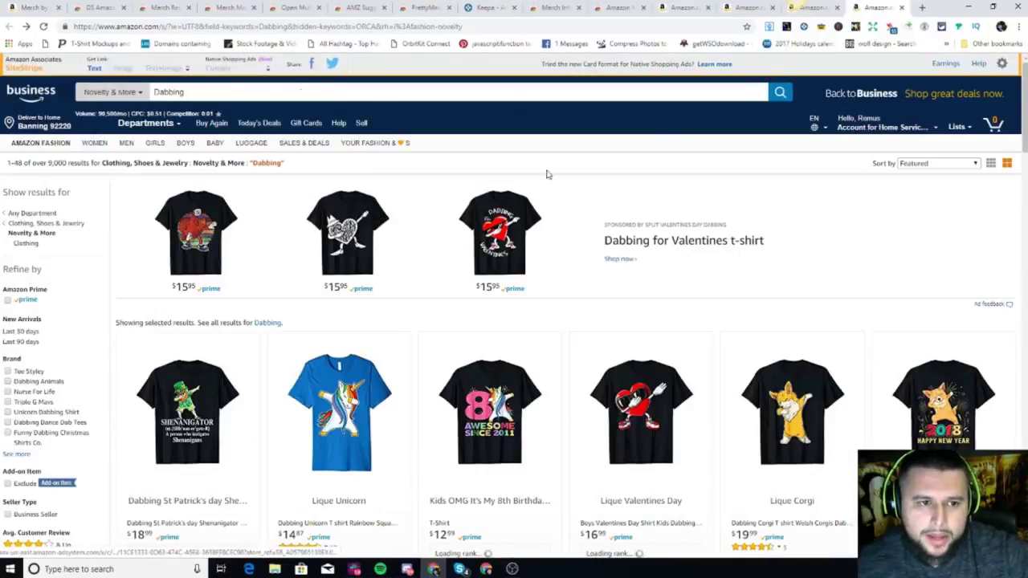
- Look up "Dabbing" in the USPTO trademark database through Merch Research - Free
double_click(168, 92)
right_click(163, 93)
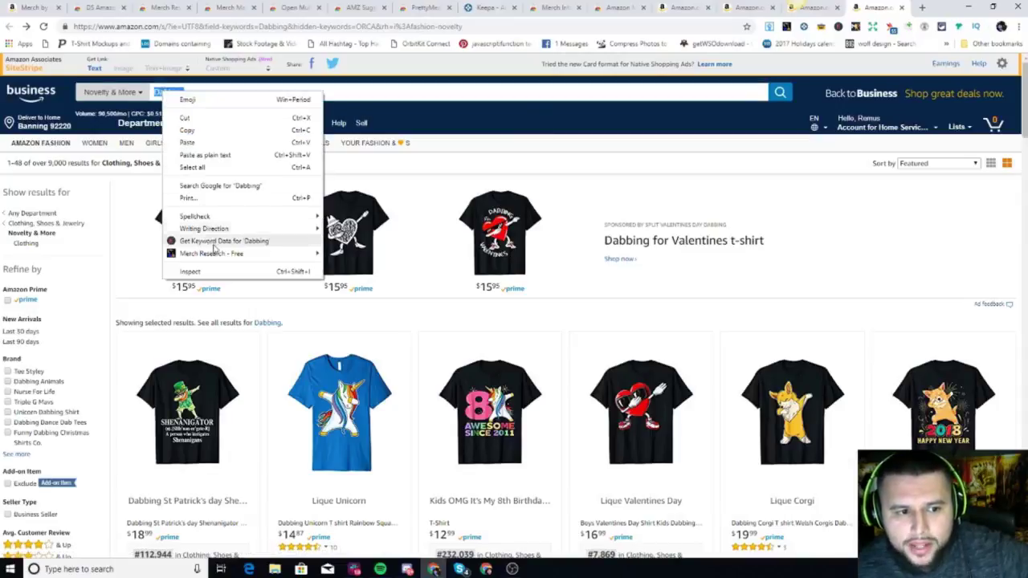
mouse_move(219, 255)
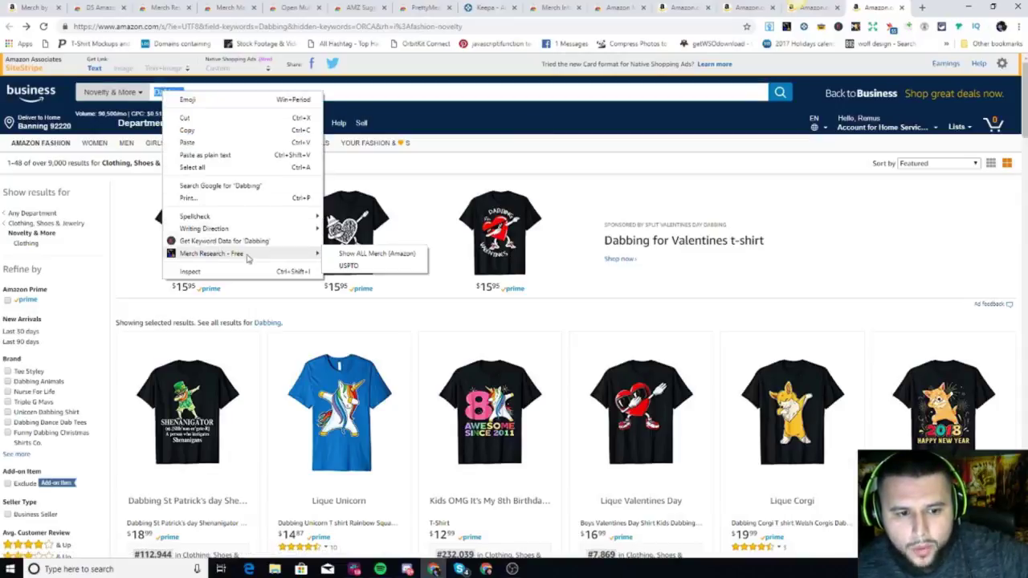
left_click(348, 265)
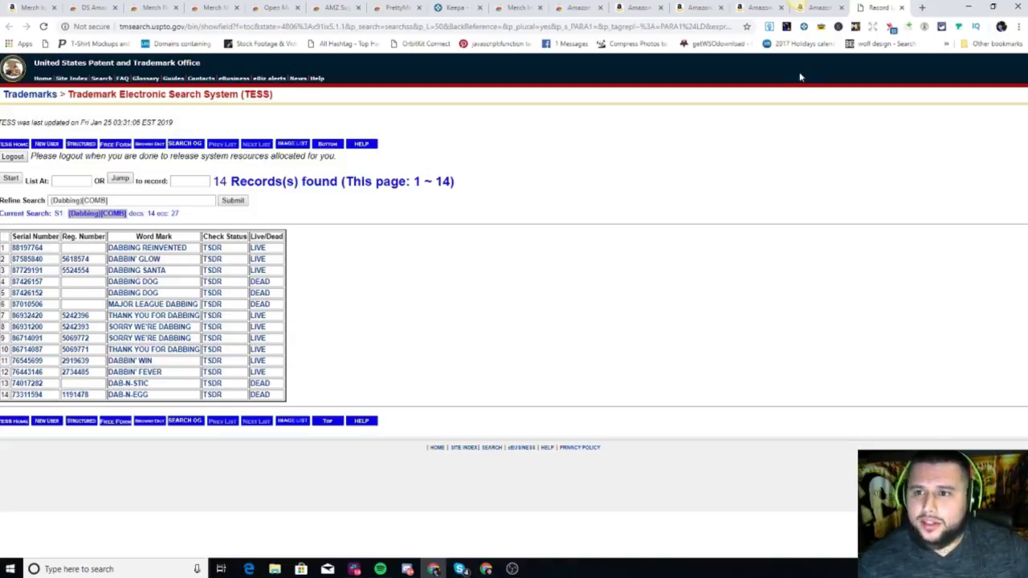
- Browse the Dabbing shirt results once more, and close that results page along with the trademark records page
left_click(819, 9)
scroll(1025, 227, "down", 10)
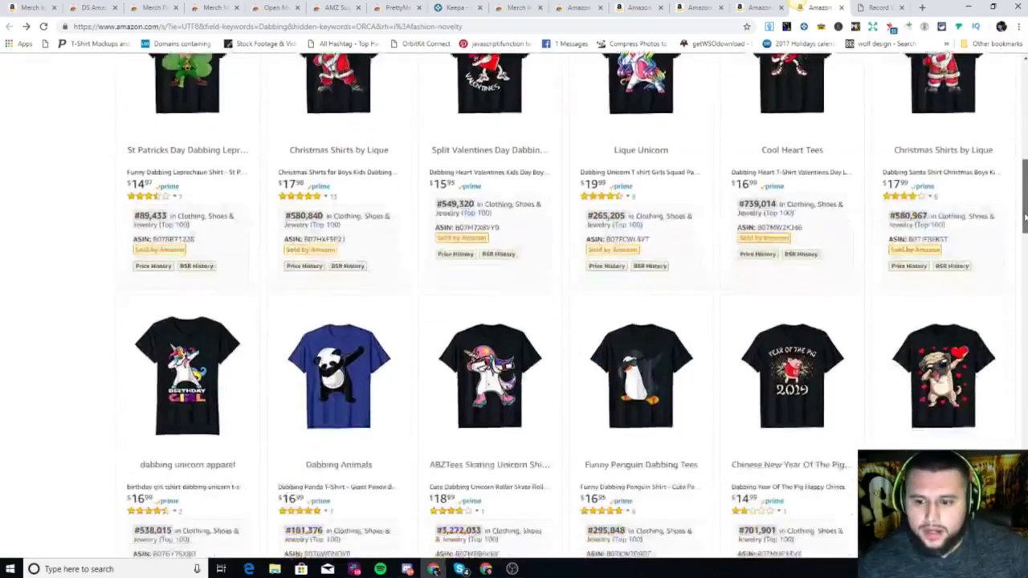
scroll(1025, 227, "down", 1)
scroll(1025, 232, "up", 1)
scroll(1025, 241, "down", 3)
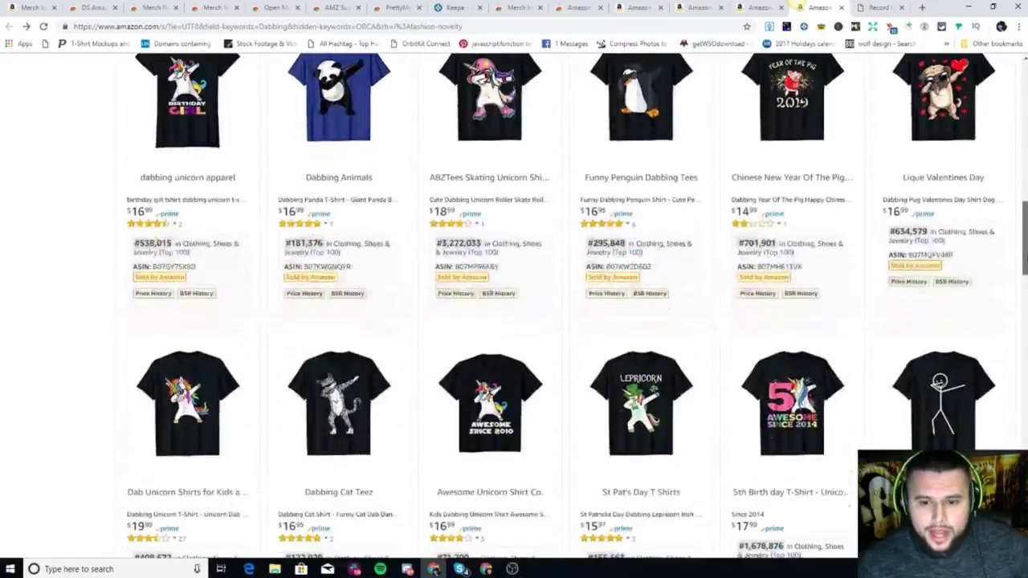
left_click(840, 8)
left_click(840, 8)
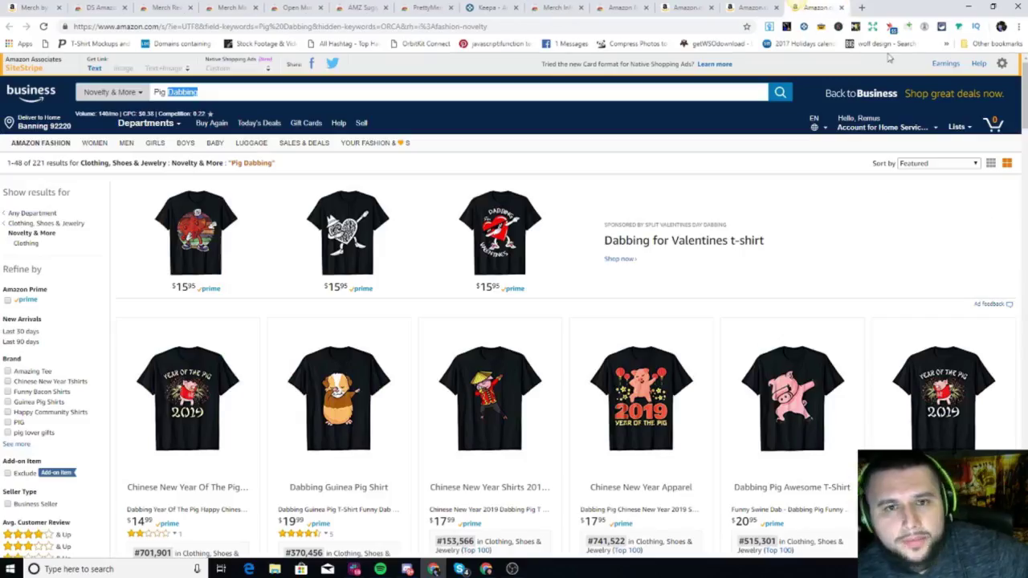
- View the Merch Mastermind Toolkit store page and look through its preview images
left_click(219, 7)
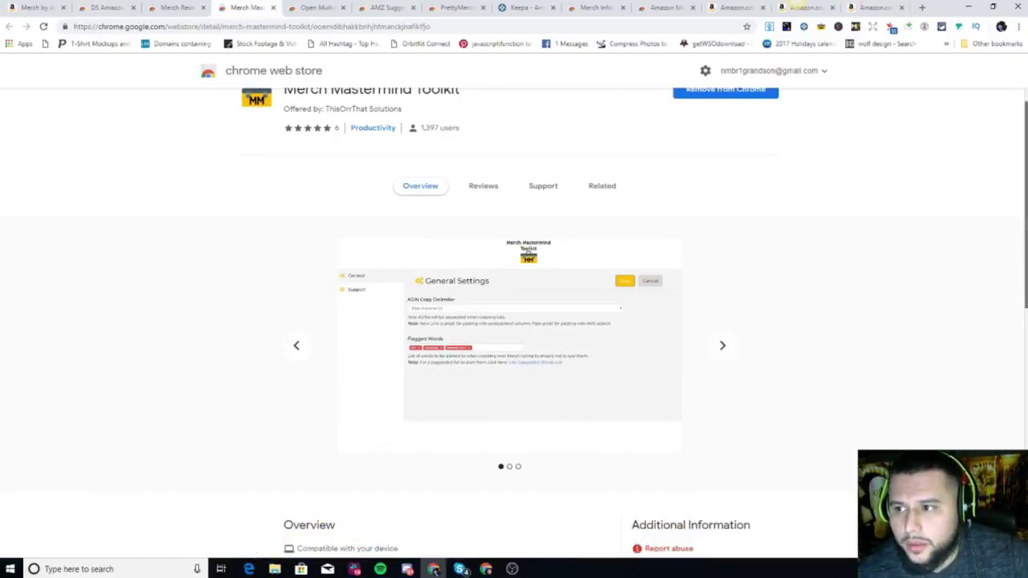
scroll(915, 151, "up", 1)
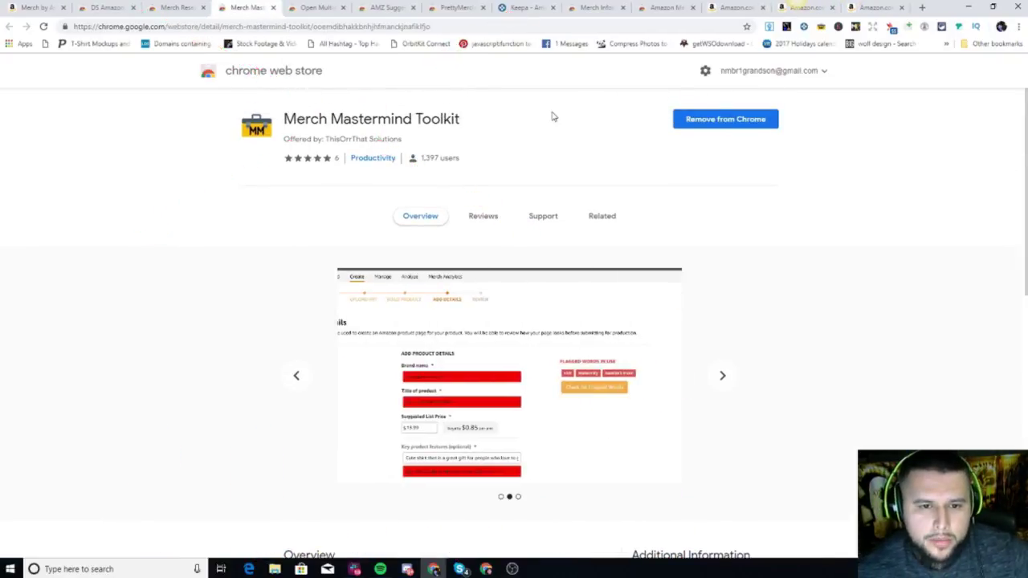
left_click(725, 389)
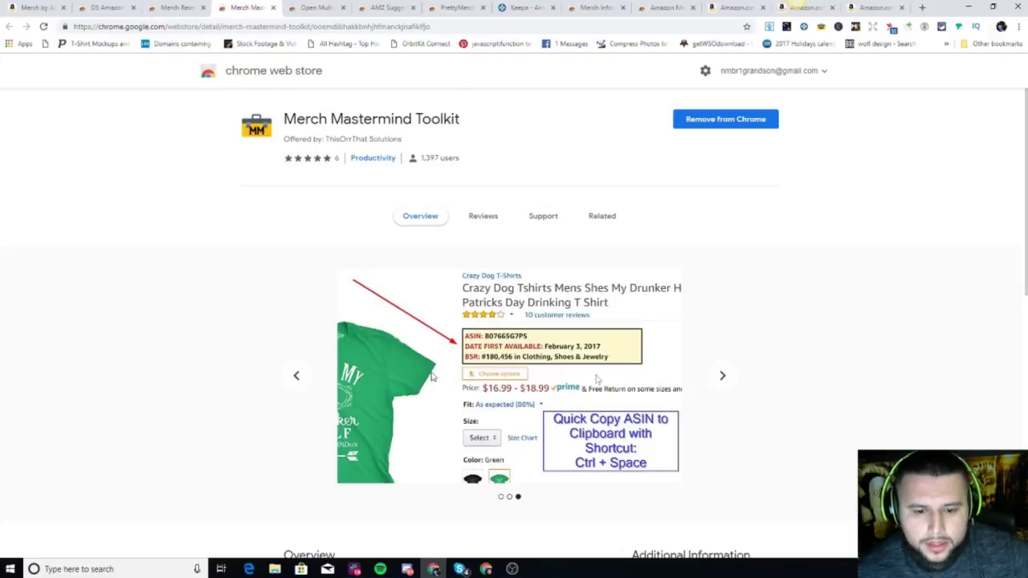
- Open the Dabbing Pig Awesome T-Shirt listing from the Pig Dabbing results in a new tab
left_click(852, 9)
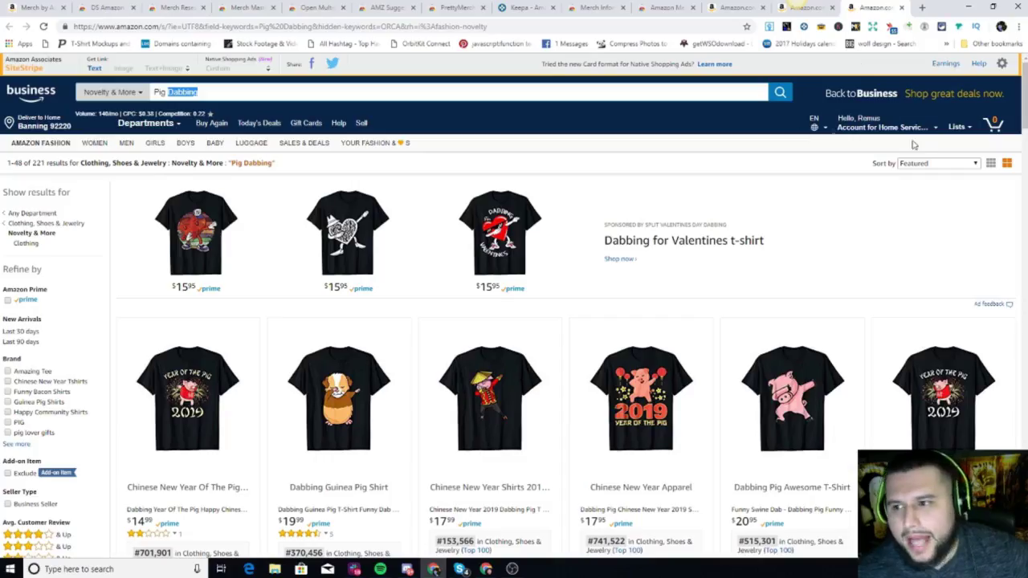
scroll(915, 145, "down", 5)
right_click(758, 196)
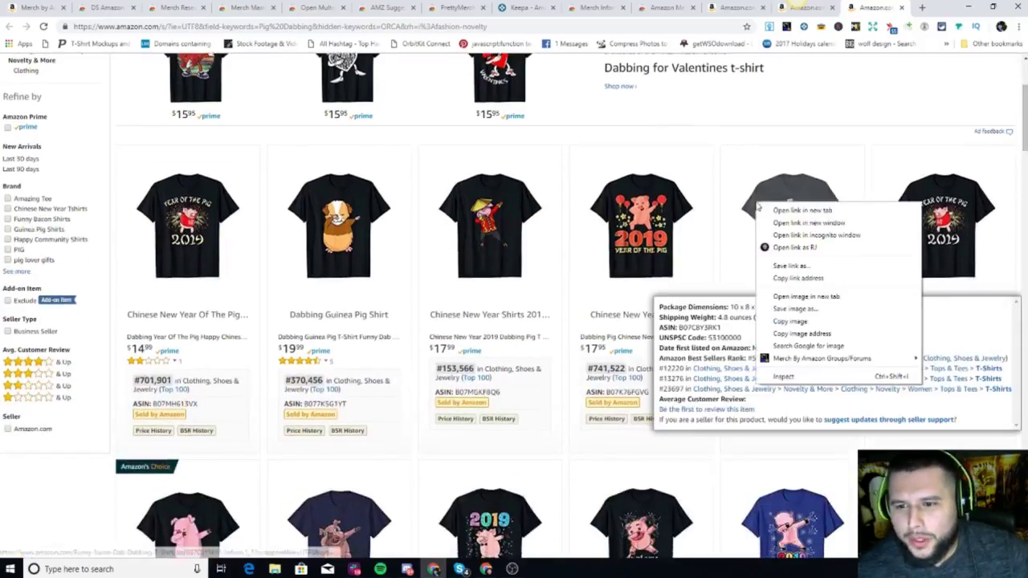
left_click(783, 207)
- Compare the Merch Mastermind Toolkit page with the ASIN, listing date and BSR box it adds to the Funny Swine Dab listing
left_click(293, 7)
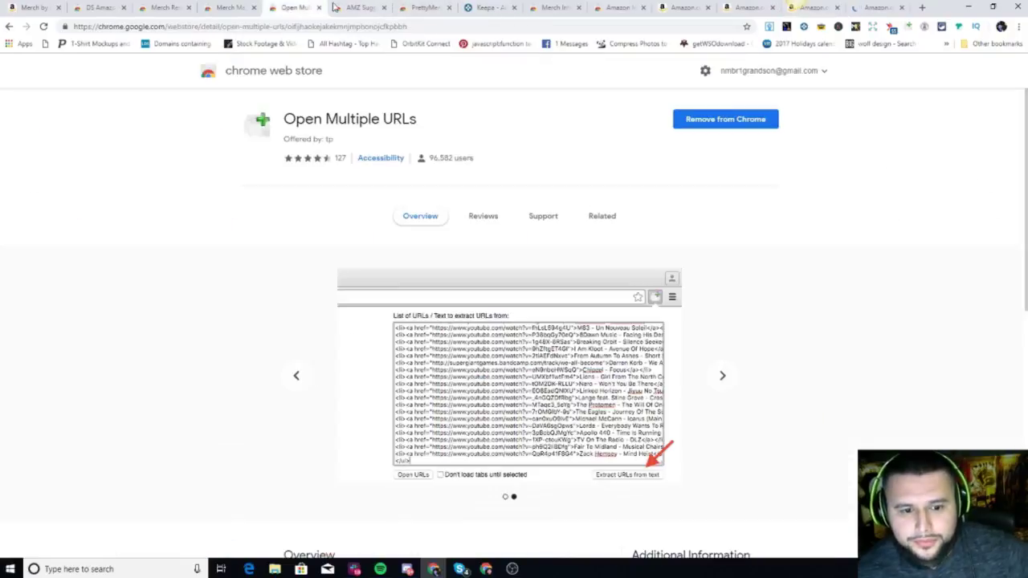
left_click(221, 7)
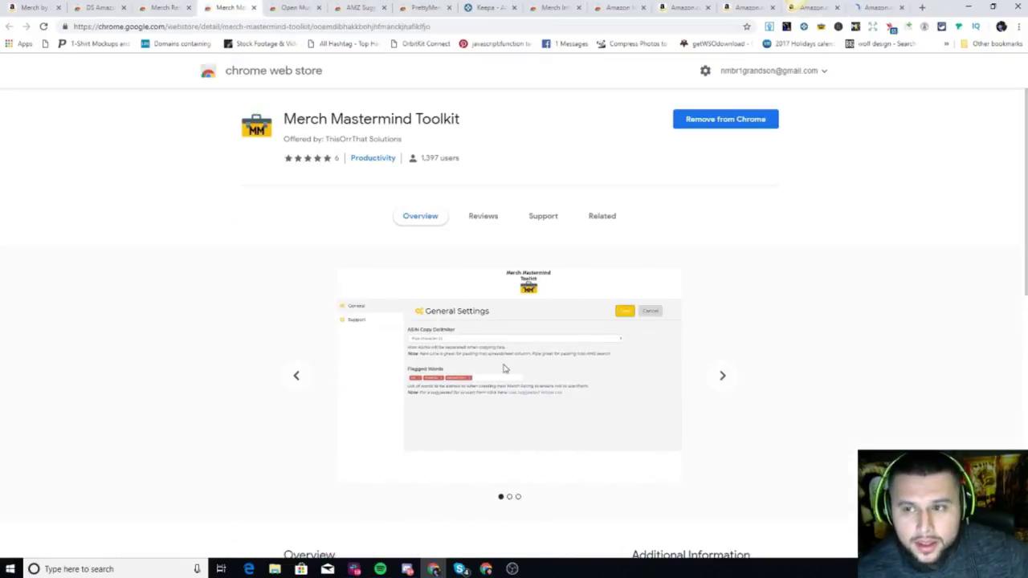
left_click(879, 8)
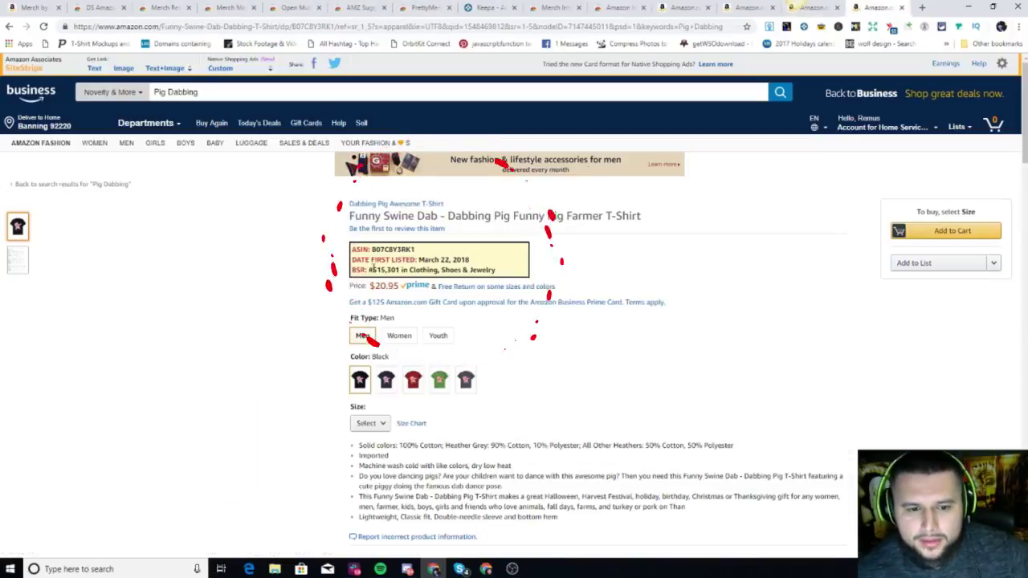
left_click_drag(367, 271, 535, 278)
left_click(510, 282)
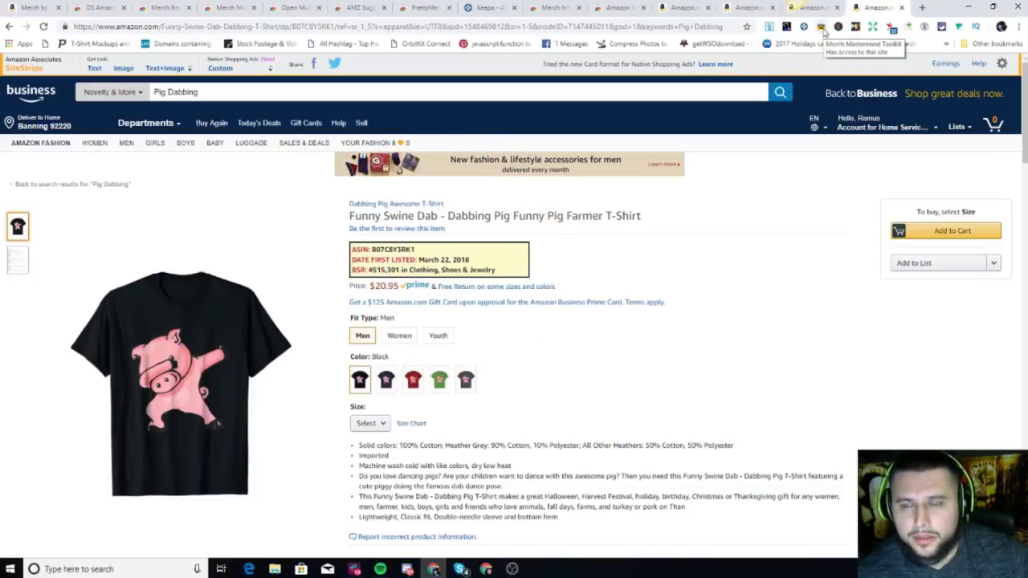
left_click_drag(372, 246, 519, 277)
left_click(594, 268)
- Find the original listing date and Best Sellers Rank in the Funny Swine Dab product description
scroll(1025, 109, "down", 15)
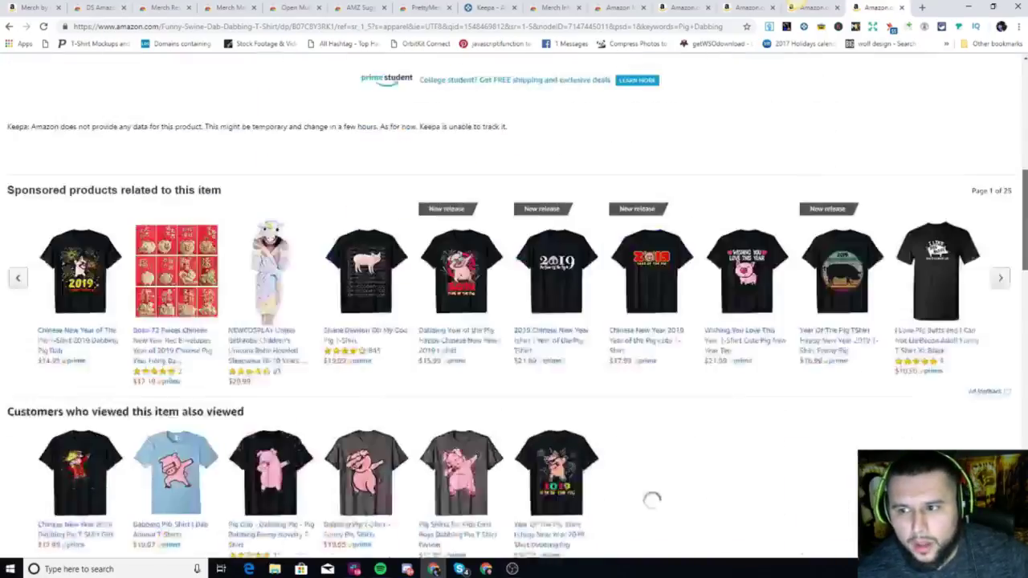
scroll(1017, 105, "up", 12)
scroll(1014, 105, "up", 2)
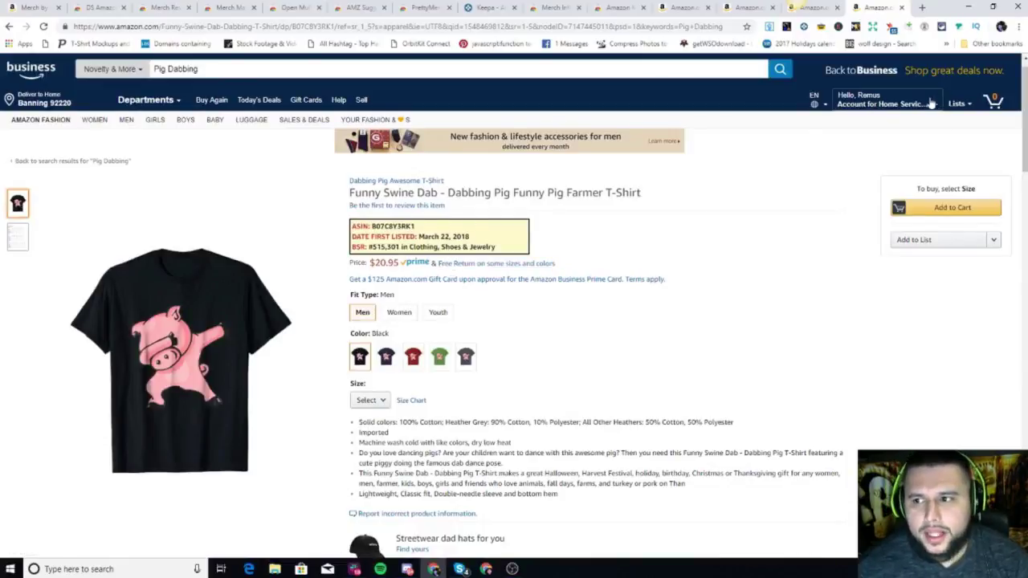
scroll(1014, 291, "down", 10)
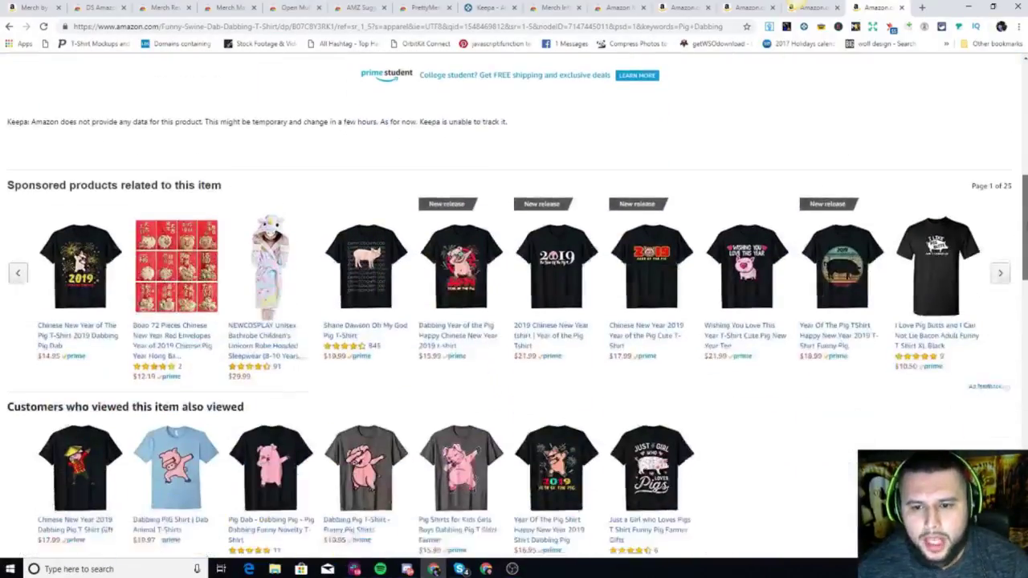
scroll(1004, 305, "down", 2)
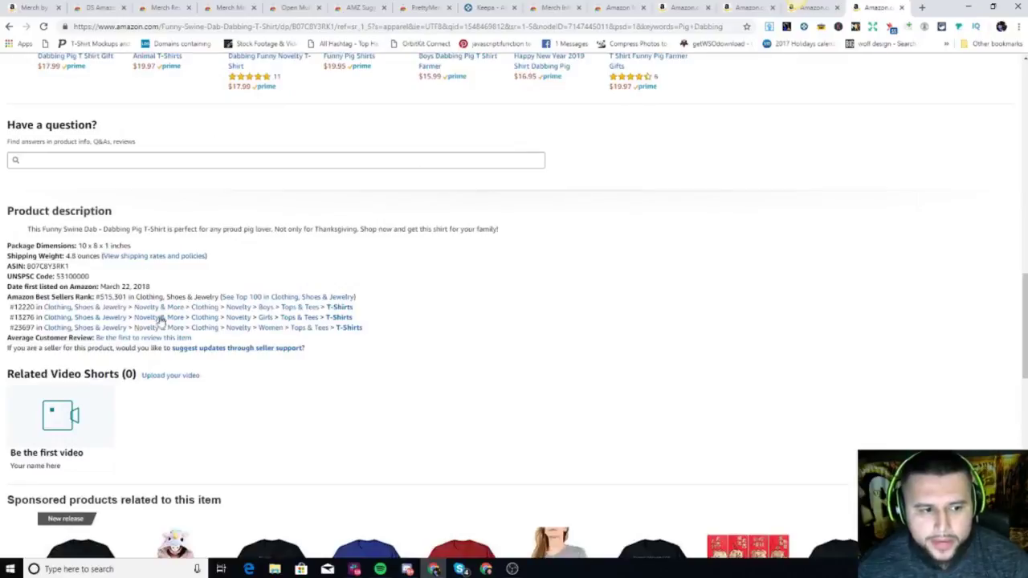
scroll(612, 305, "up", 15)
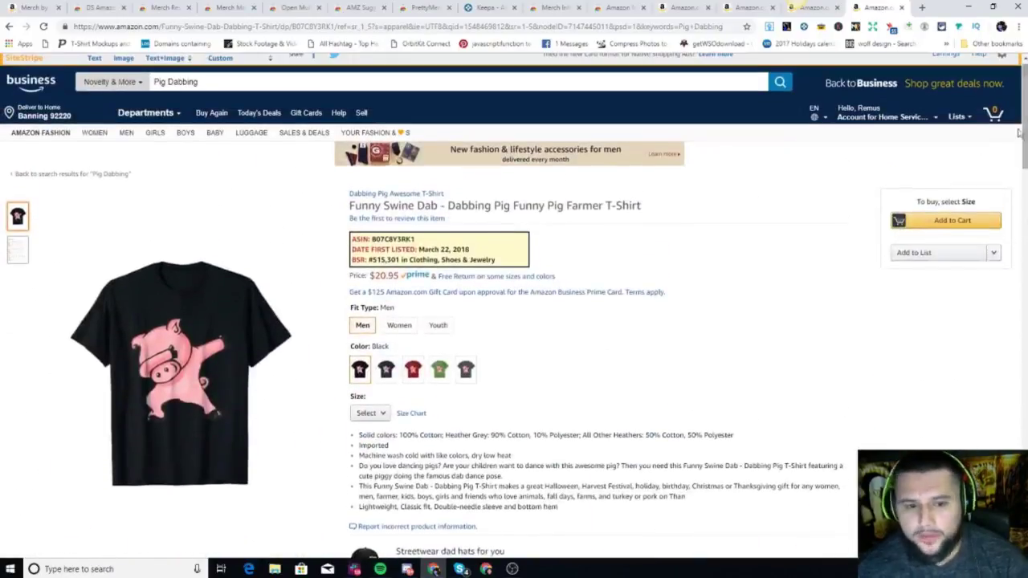
- Try the toolkit's quick ASIN copy on the pig shirt listing, select the listing's web address and return to the toolkit's store page
key("ctrl+shift+space")
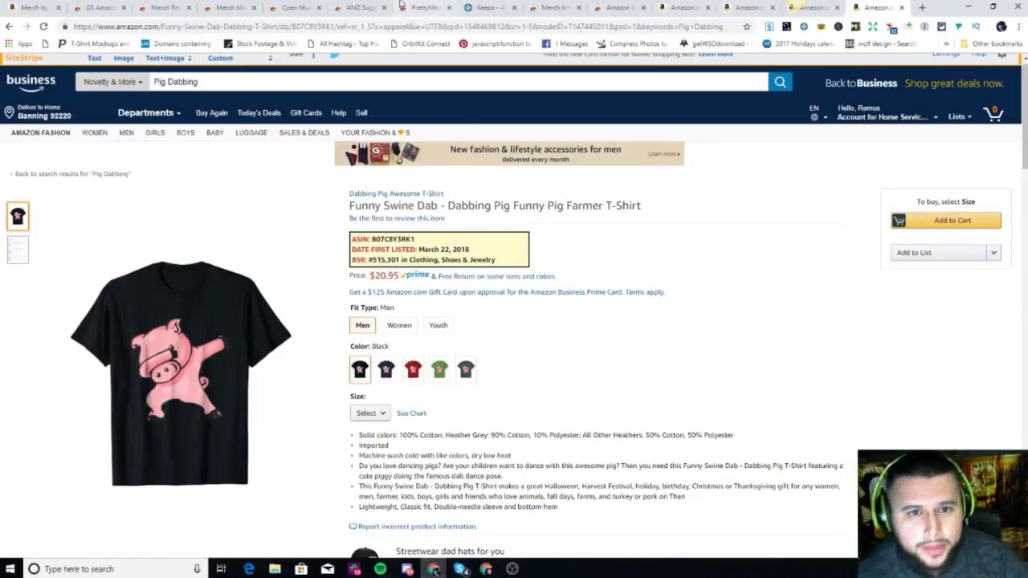
double_click(386, 27)
triple_click(390, 27)
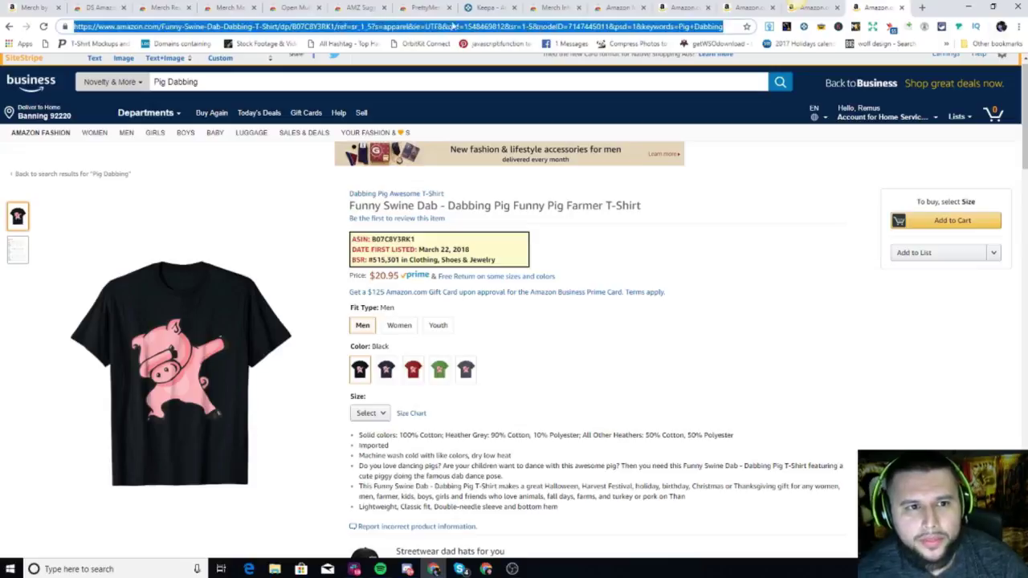
left_click(229, 7)
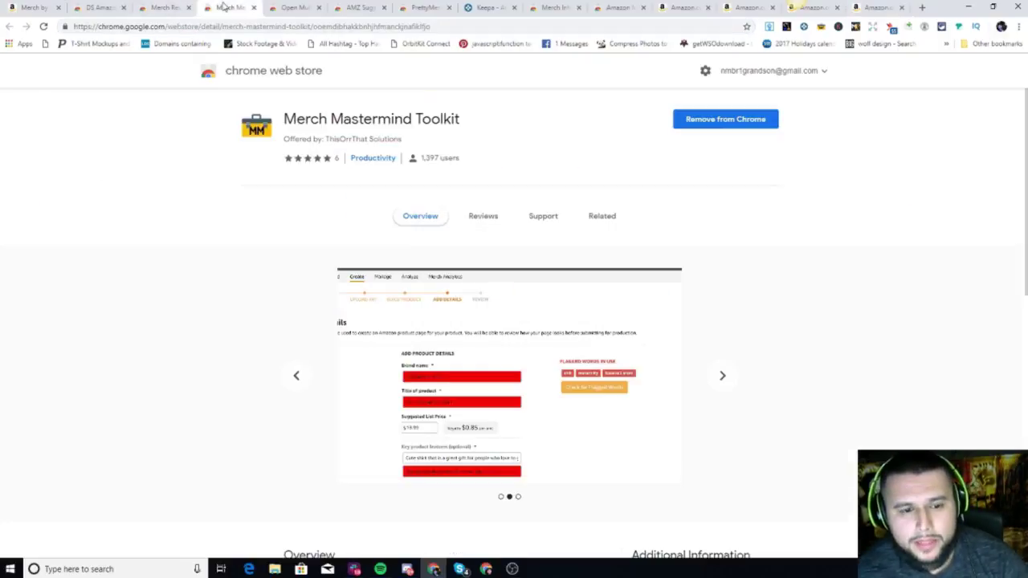
- Use Open Multiple URLs to open the six listed Merch by Amazon upload_art links at once and show the first page
left_click(287, 7)
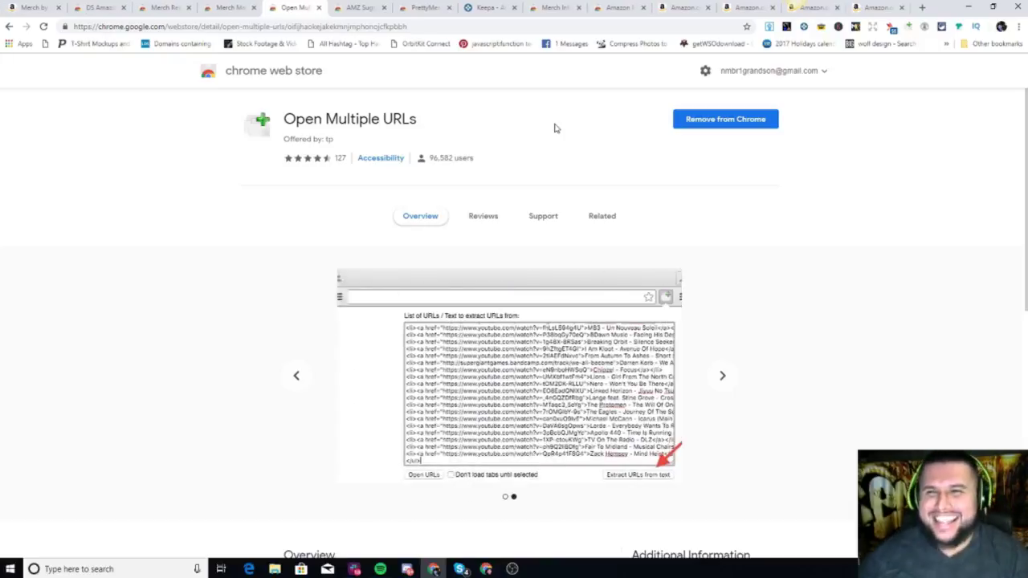
left_click(908, 27)
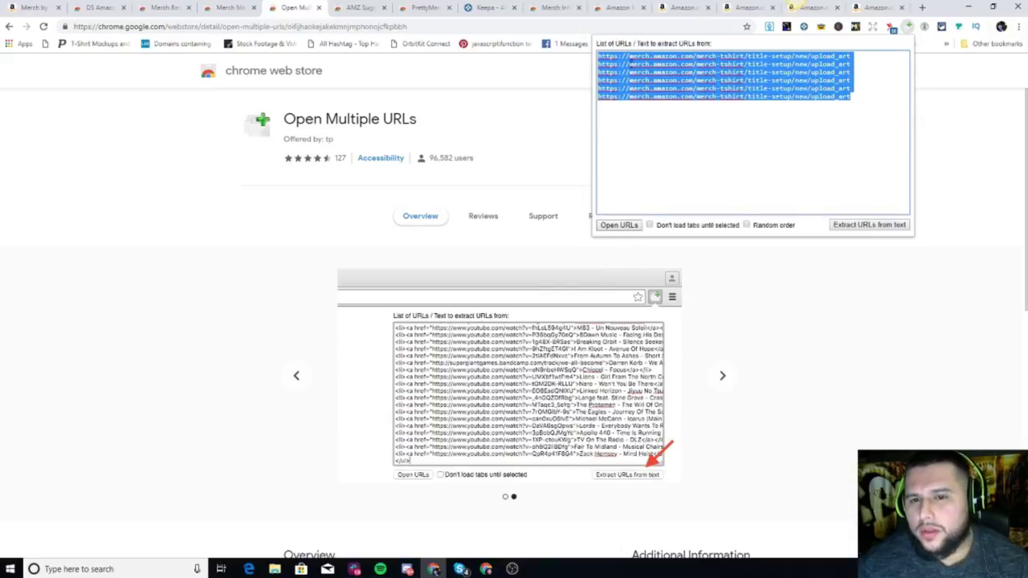
left_click(619, 226)
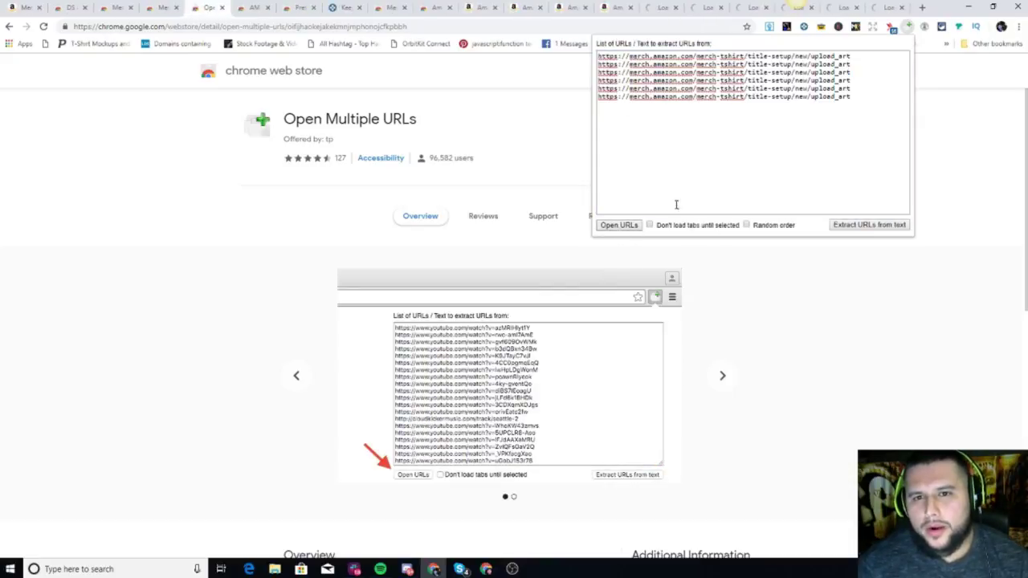
left_click(660, 12)
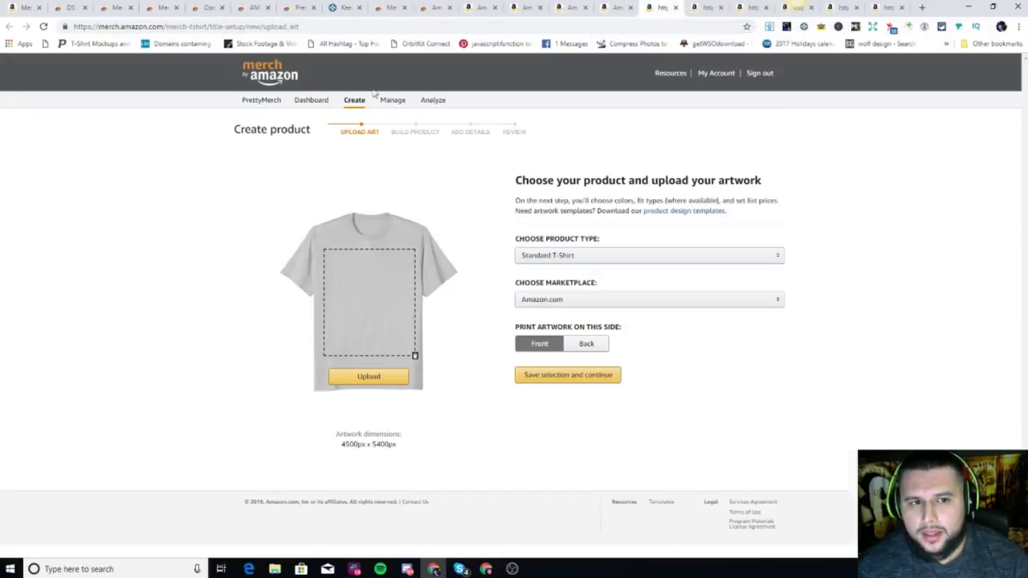
- Inspect the upload_art address on the opened Create product pages and the saved link list in Open Multiple URLs
triple_click(282, 27)
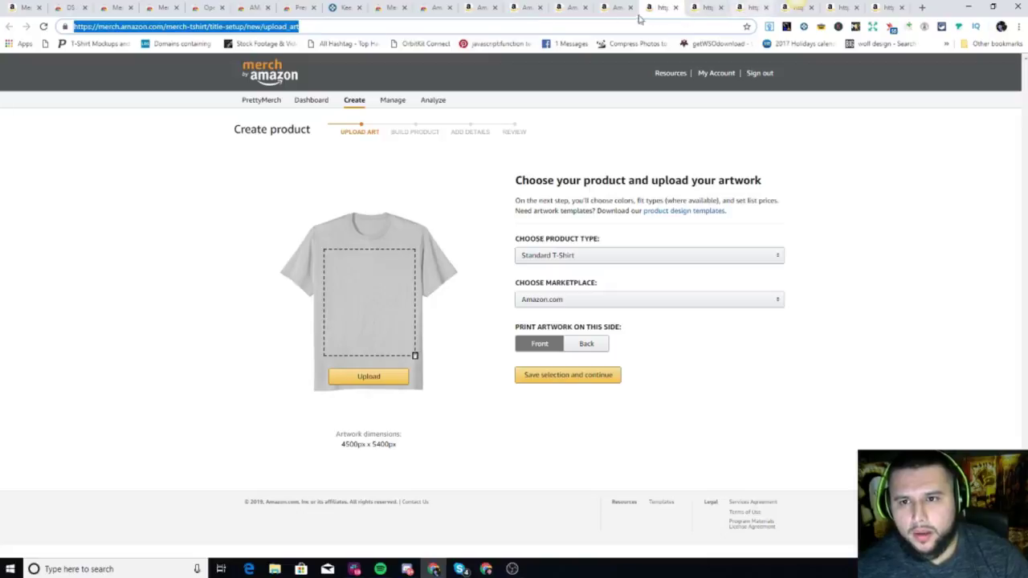
left_click(701, 9)
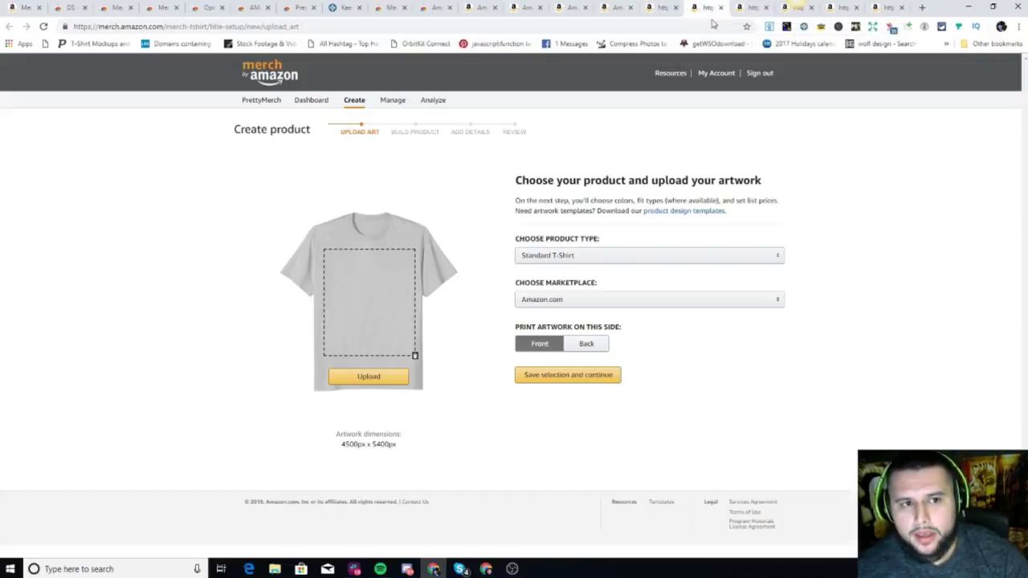
left_click(658, 11)
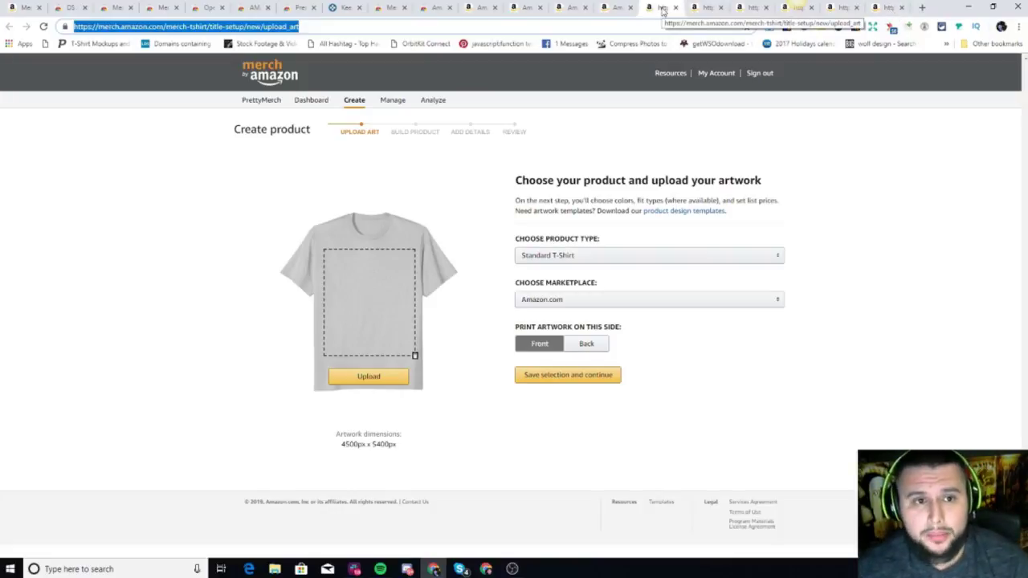
left_click(908, 27)
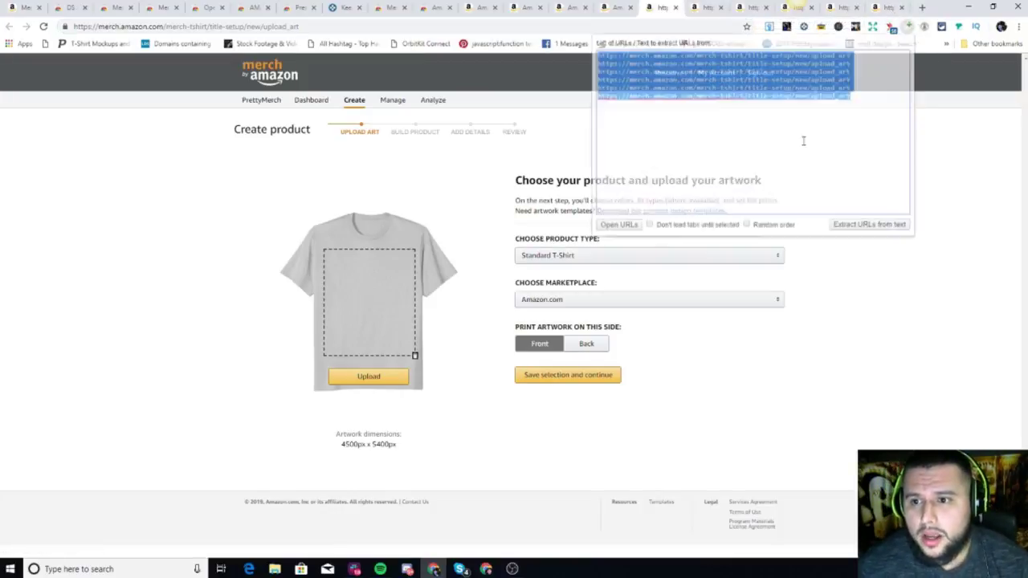
left_click(558, 139)
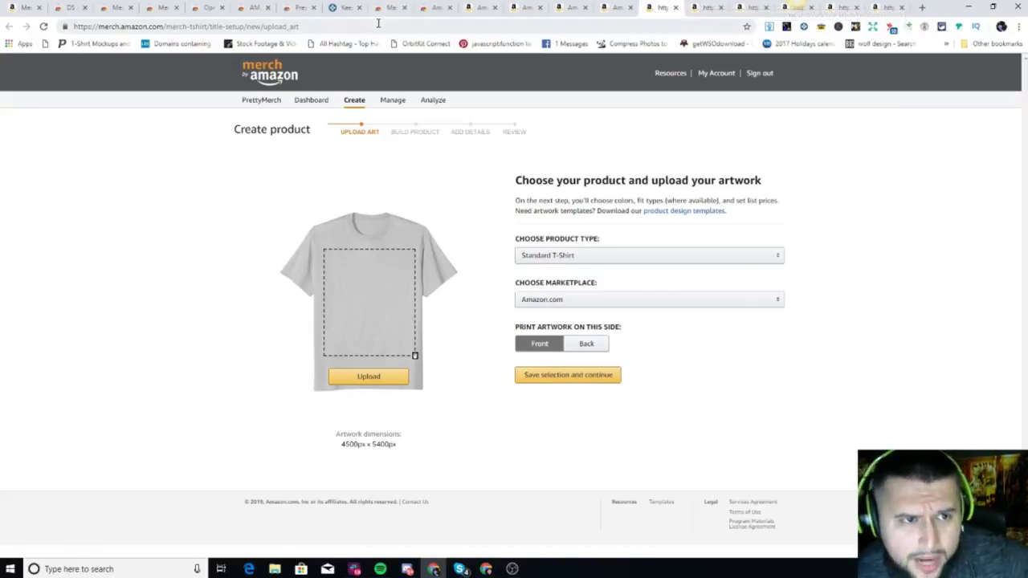
- Move on from the Open Multiple URLs store page to the AMZ Suggestion Expander page
left_click(249, 8)
left_click(203, 6)
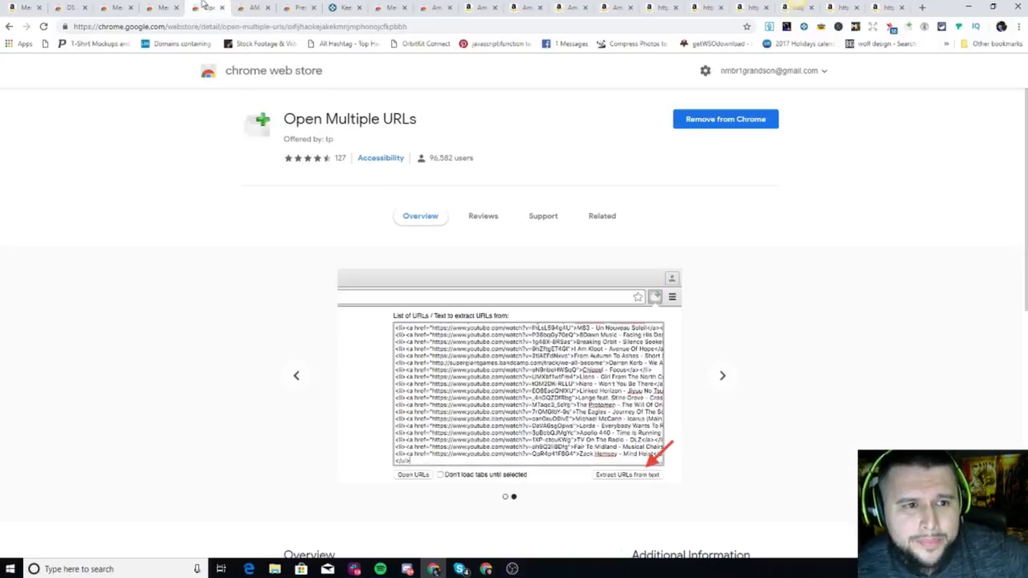
left_click(250, 7)
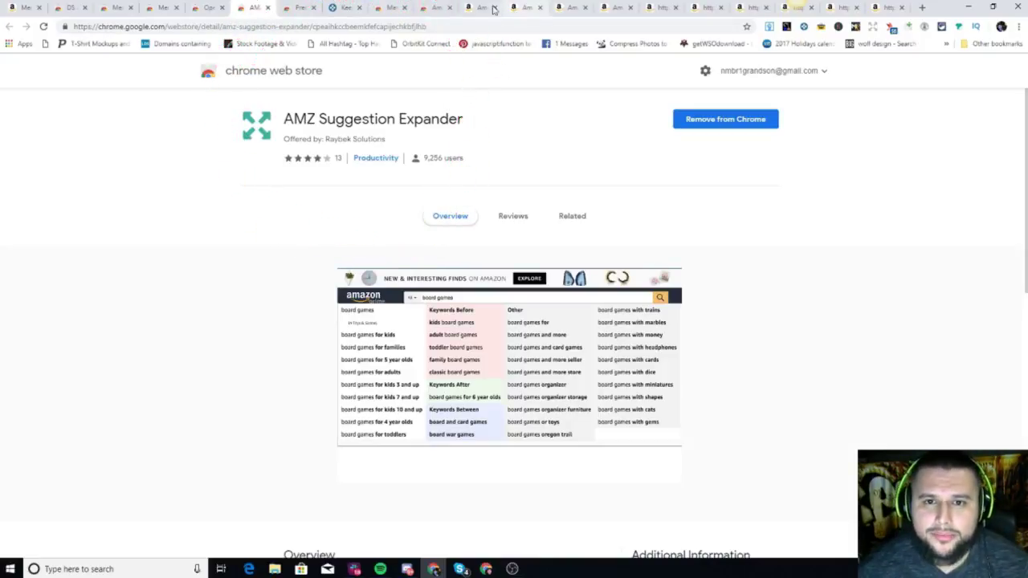
- Return to the Pig Dabbing search results, set the search department to All Departments and clear the search term
left_click(526, 7)
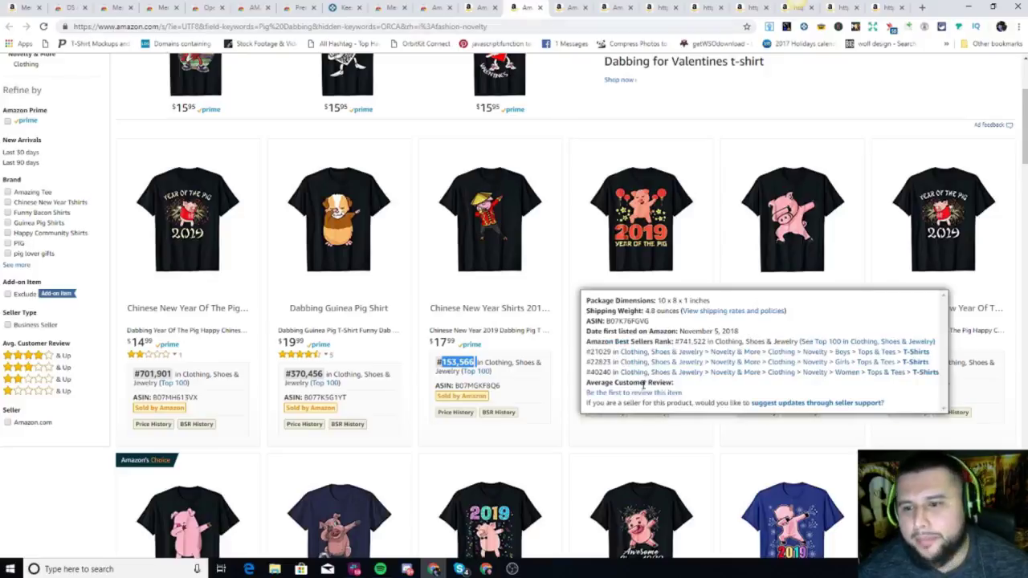
scroll(940, 241, "up", 2)
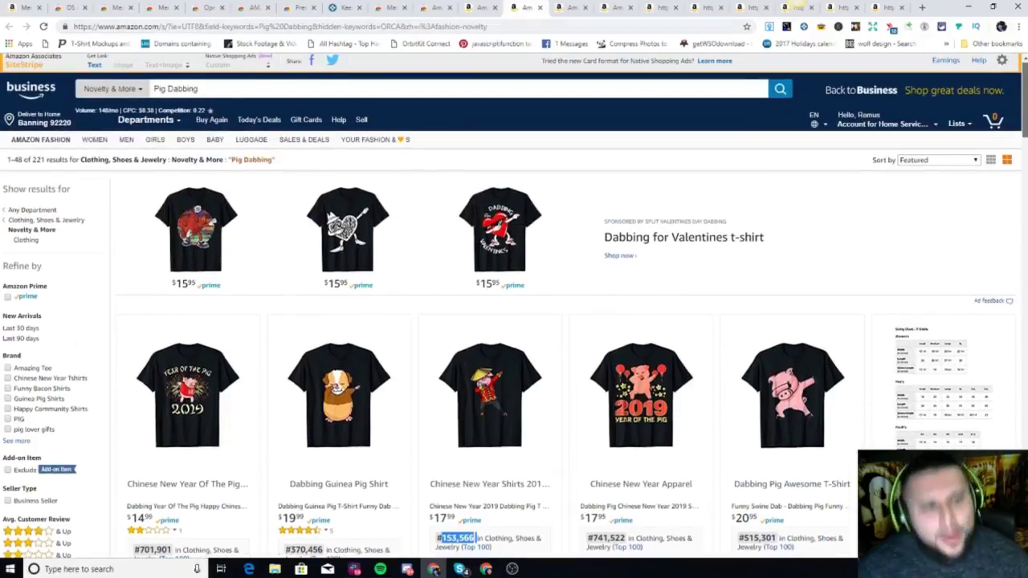
left_click(140, 92)
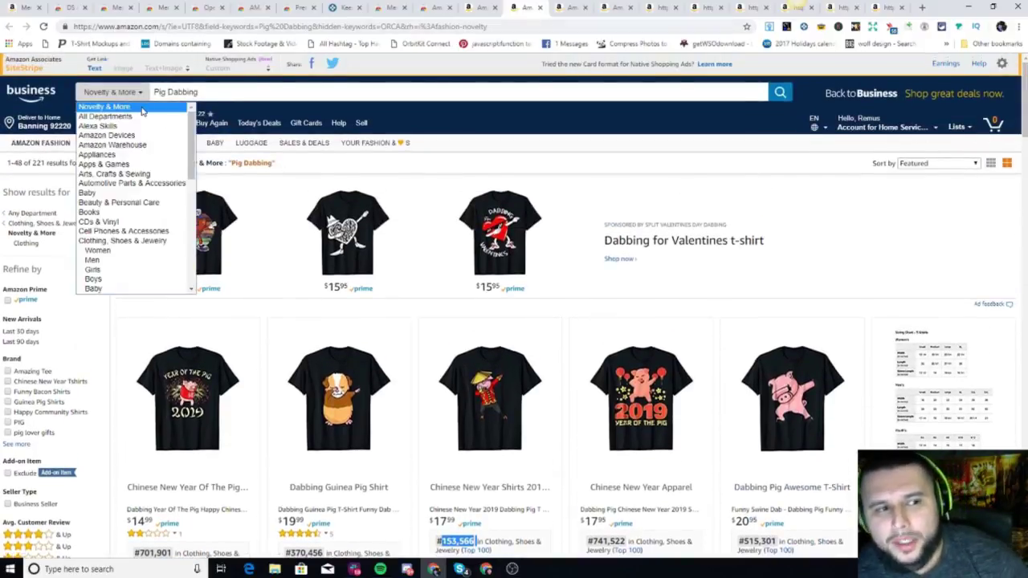
left_click(143, 118)
left_click_drag(202, 91, 156, 92)
key("BackSpace")
type("ams ju")
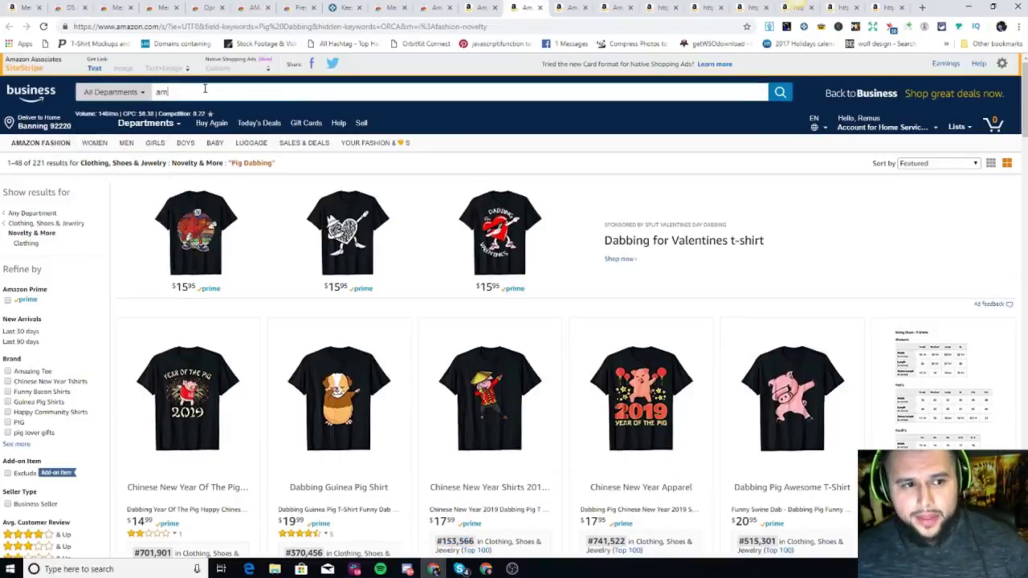
key("BackSpace")
key("BackSpace")
key("BackSpace")
key("BackSpace")
key("BackSpace")
key("BackSpace")
- Enter "dabbing pig" as the Amazon search term to bring up the expanded keyword suggestions, and close them without searching
type("dabbi")
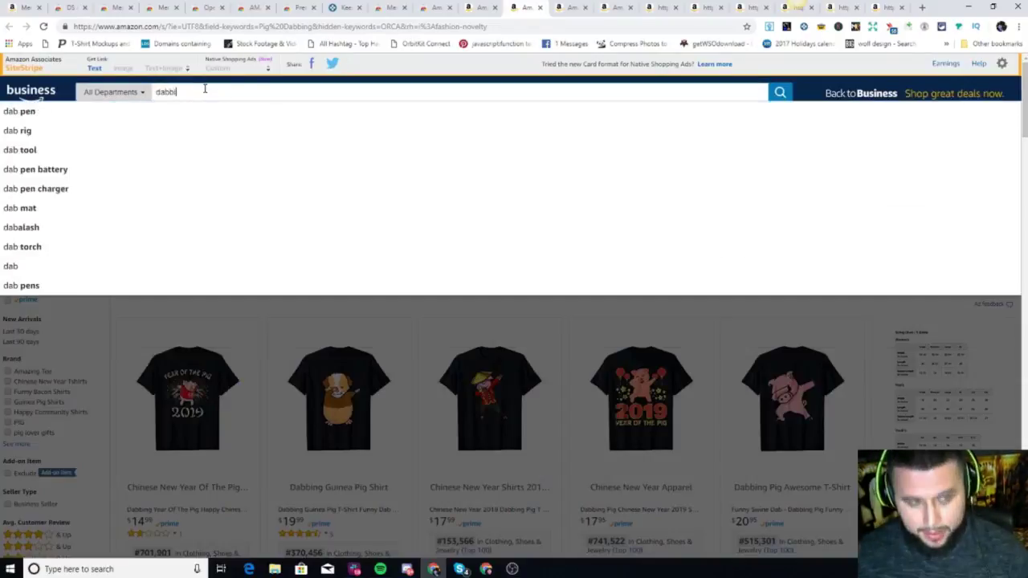
type("ng pig")
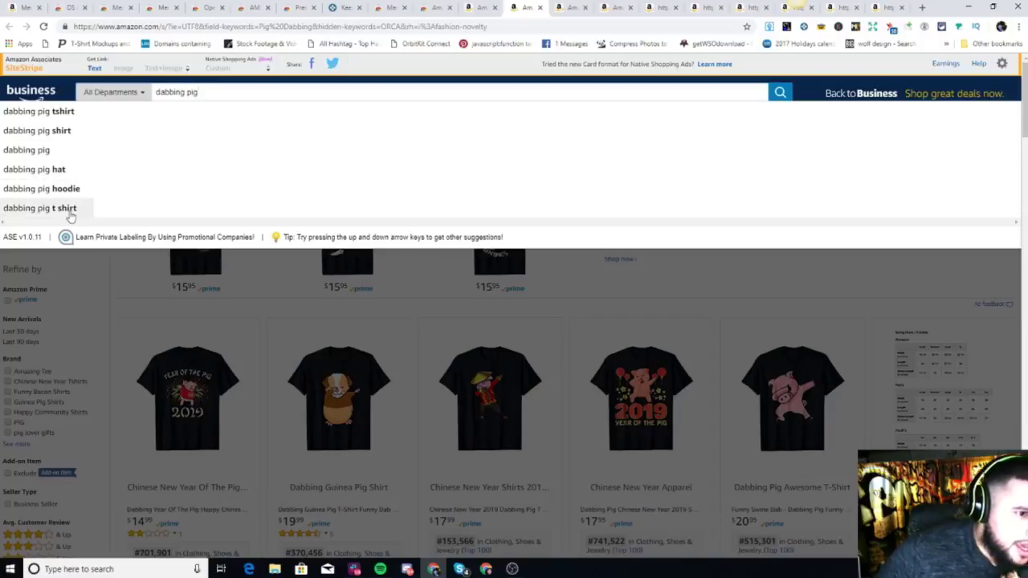
left_click(704, 314)
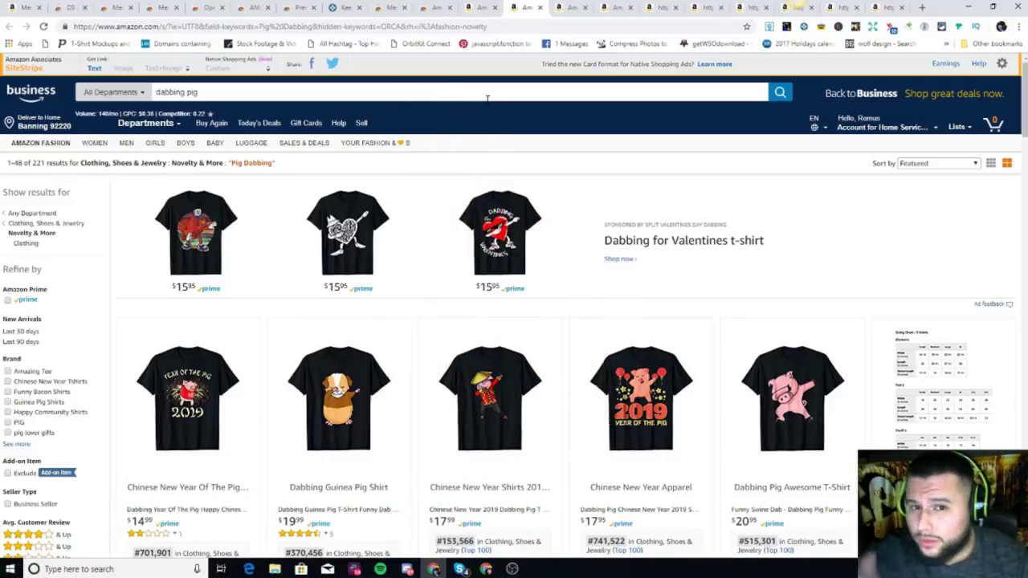
- Go from the PrettyMerch store page to the PrettyMerch dashboard, review yesterday's detailed sales breakdown and close it
left_click(296, 6)
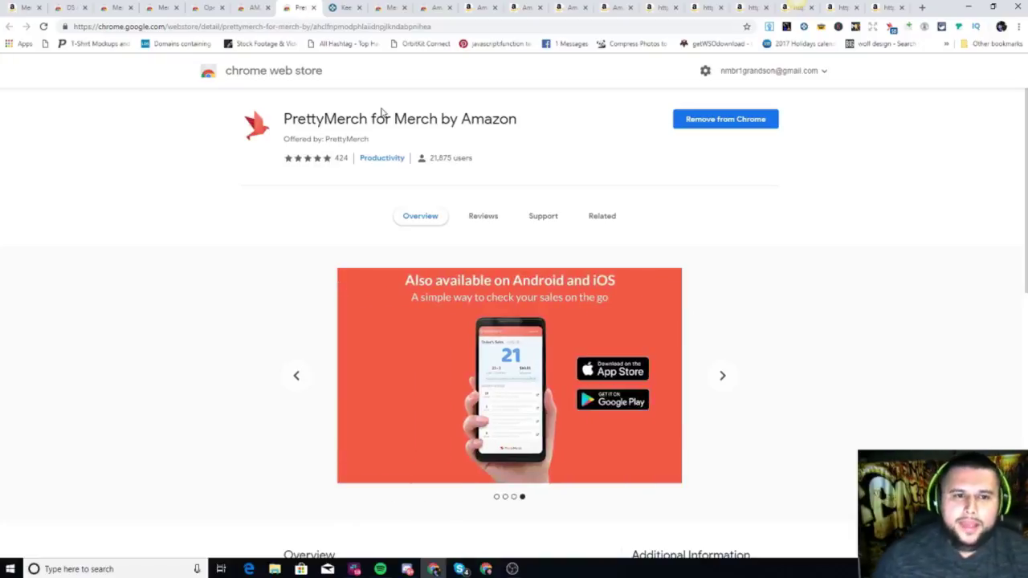
left_click(3, 5)
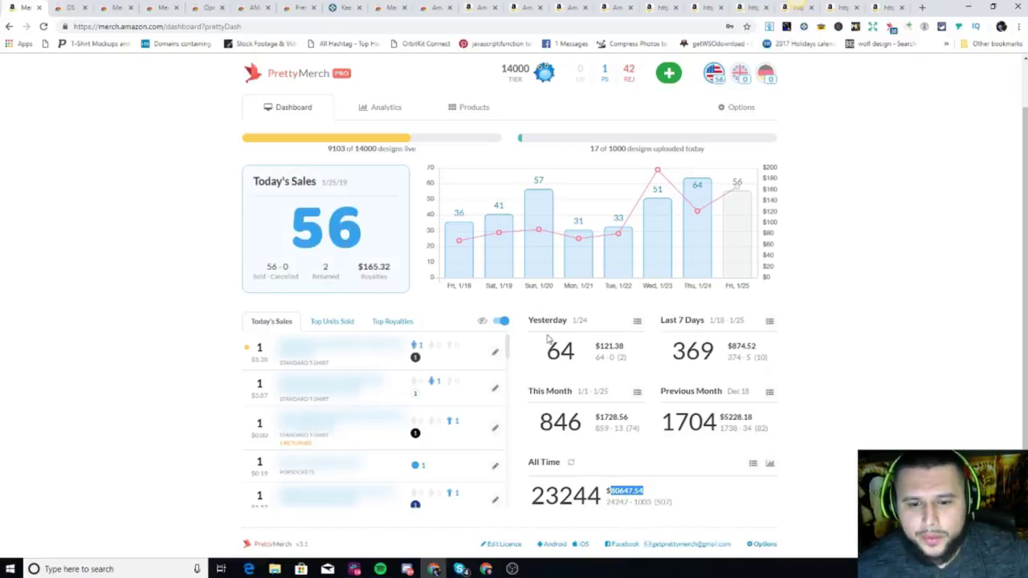
left_click(637, 320)
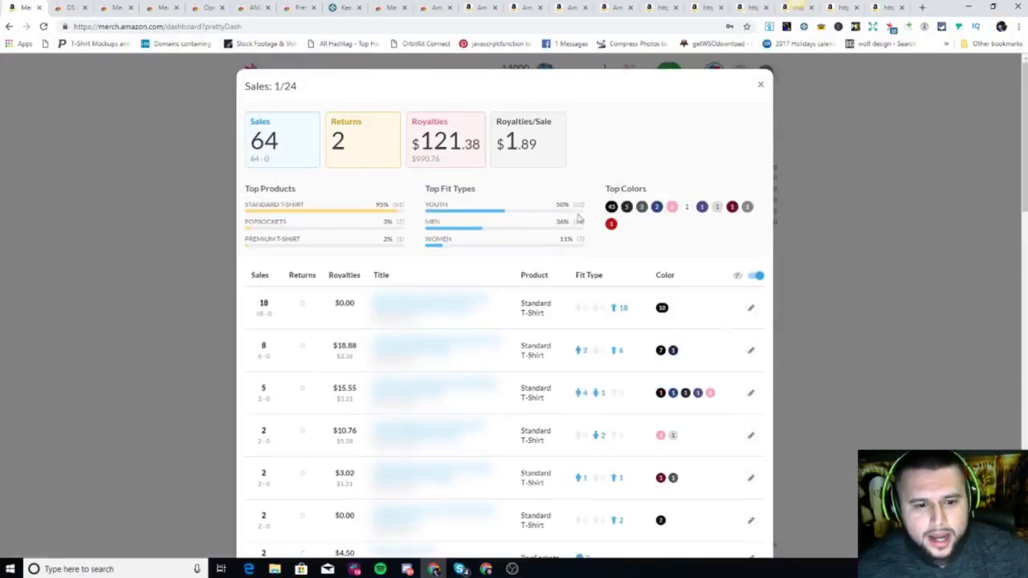
scroll(755, 234, "down", 2)
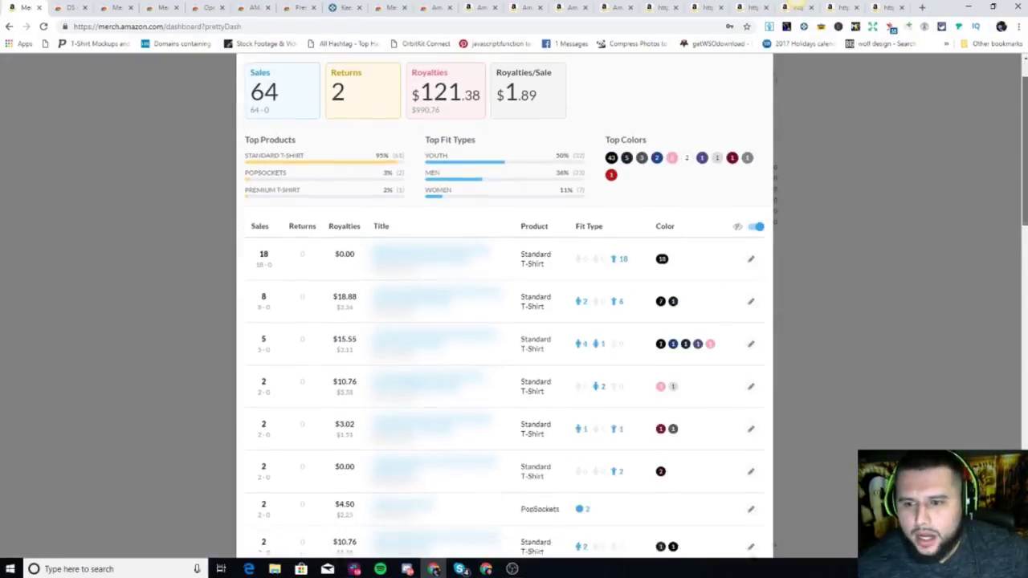
scroll(1012, 254, "down", 1)
scroll(1012, 254, "up", 3)
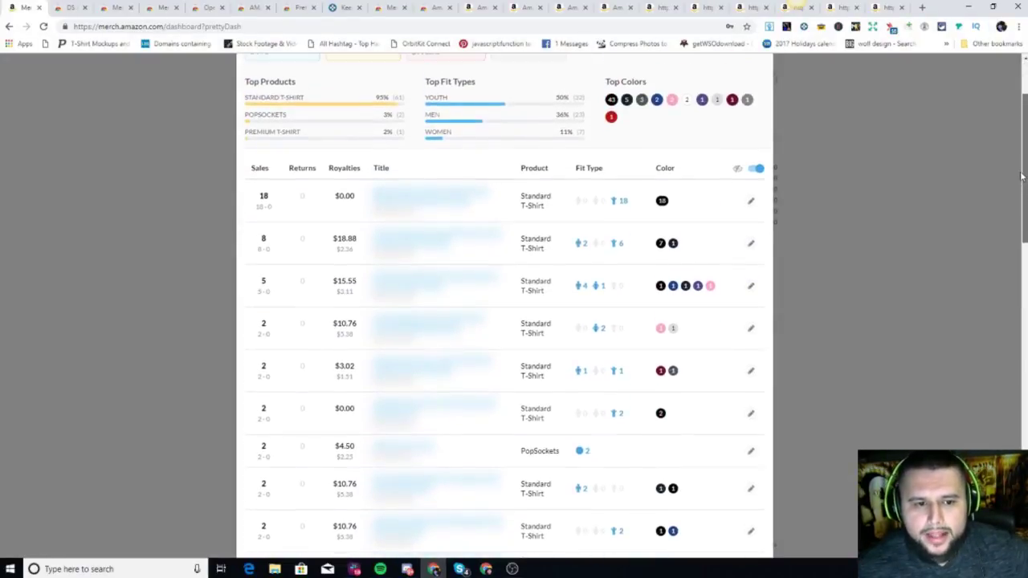
scroll(1012, 254, "down", 4)
scroll(1004, 273, "down", 4)
left_click(971, 320)
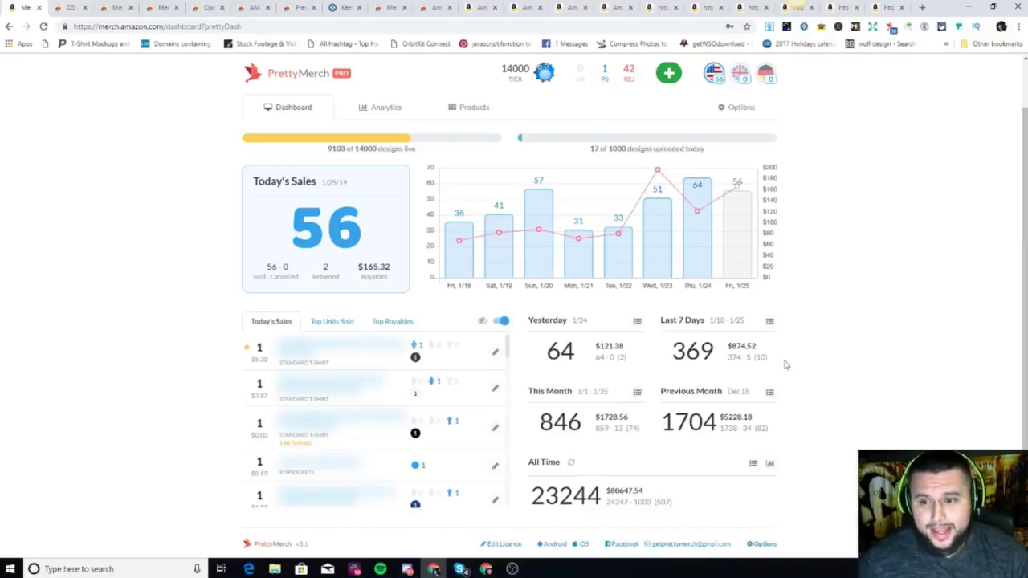
- Open today's detailed sales breakdown on the PrettyMerch dashboard, look through the sold products and close it
left_click(744, 269)
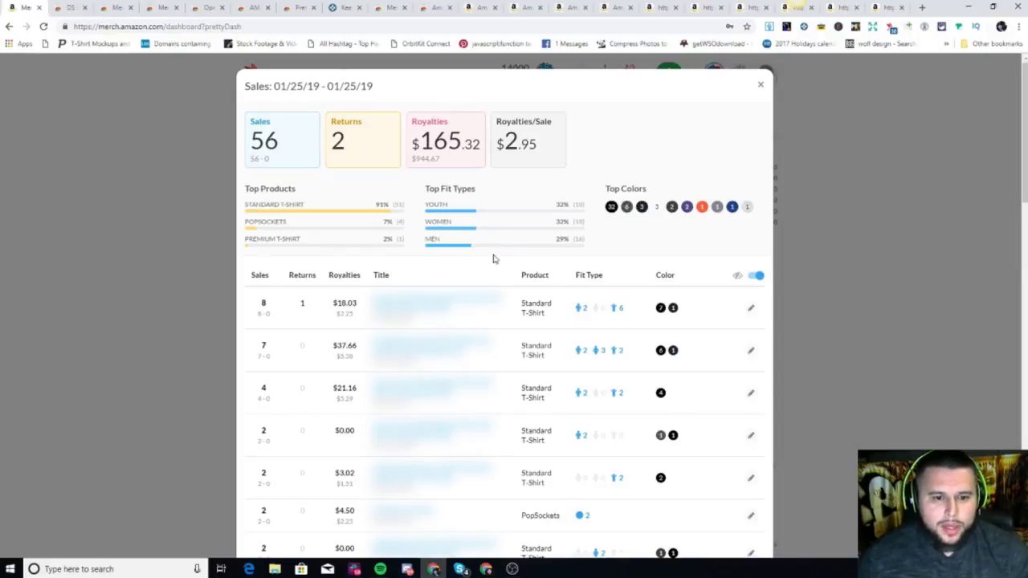
scroll(1022, 265, "down", 3)
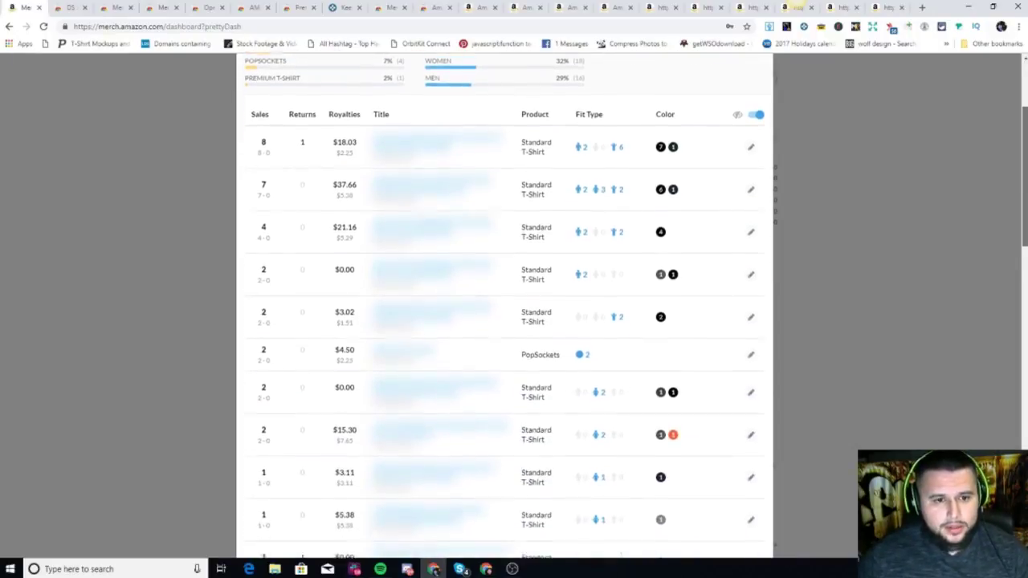
left_click_drag(1023, 265, 963, 208)
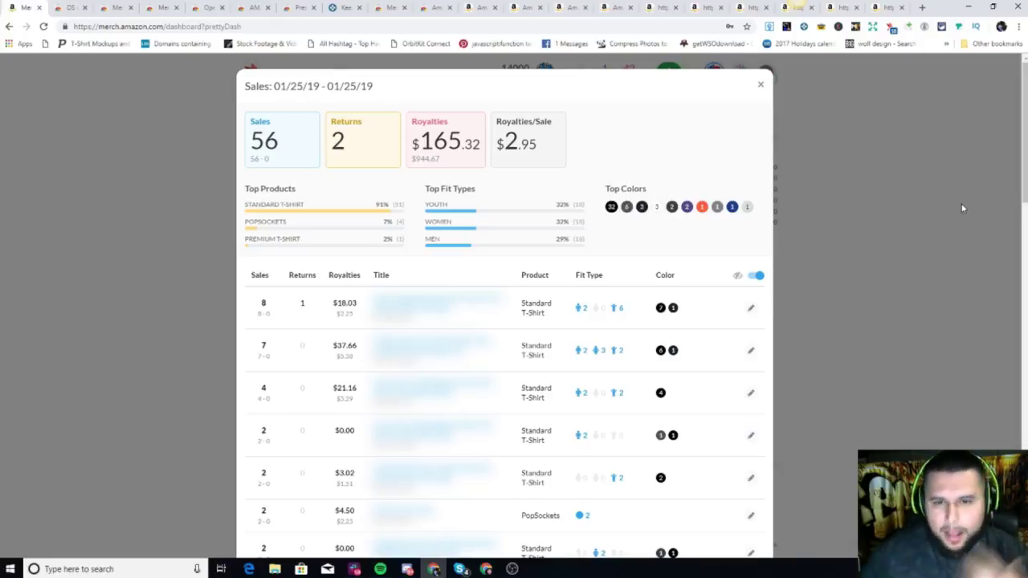
left_click(761, 85)
- Show the Keepa site, switch to the Funny Swine Dab shirt listing and highlight its Keepa line
left_click(341, 7)
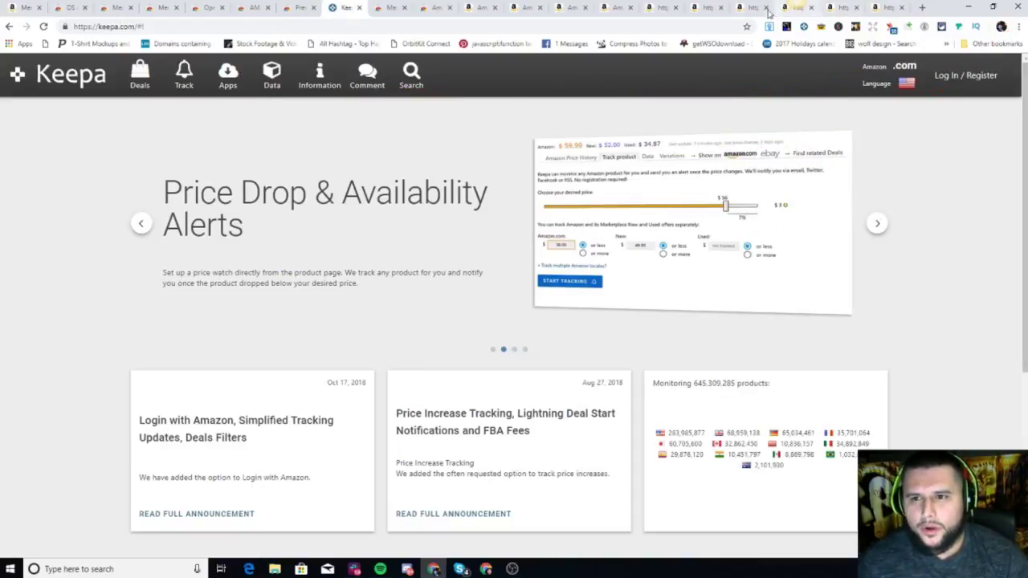
left_click(612, 7)
scroll(835, 211, "down", 8)
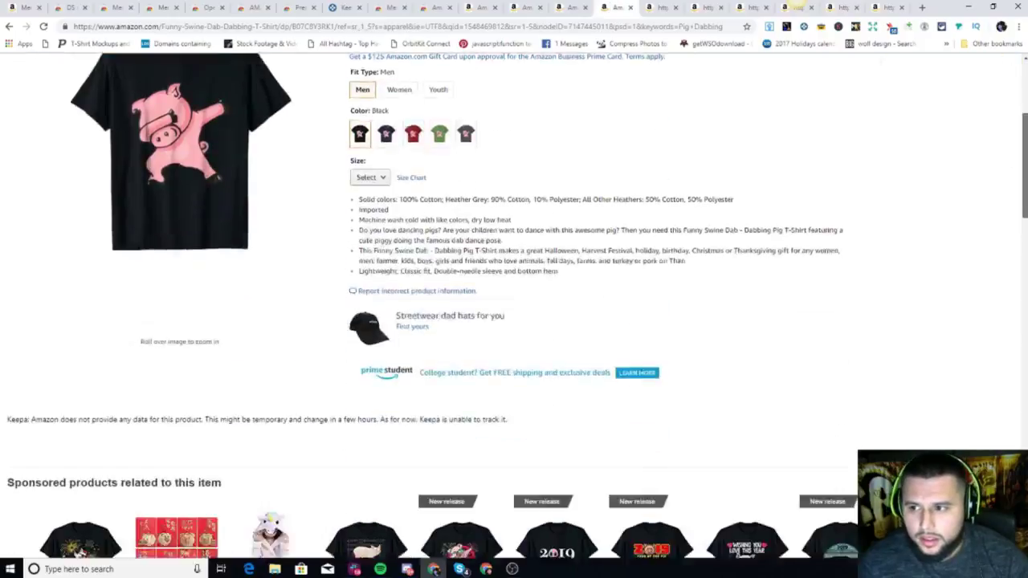
scroll(836, 210, "up", 3)
scroll(643, 340, "up", 1)
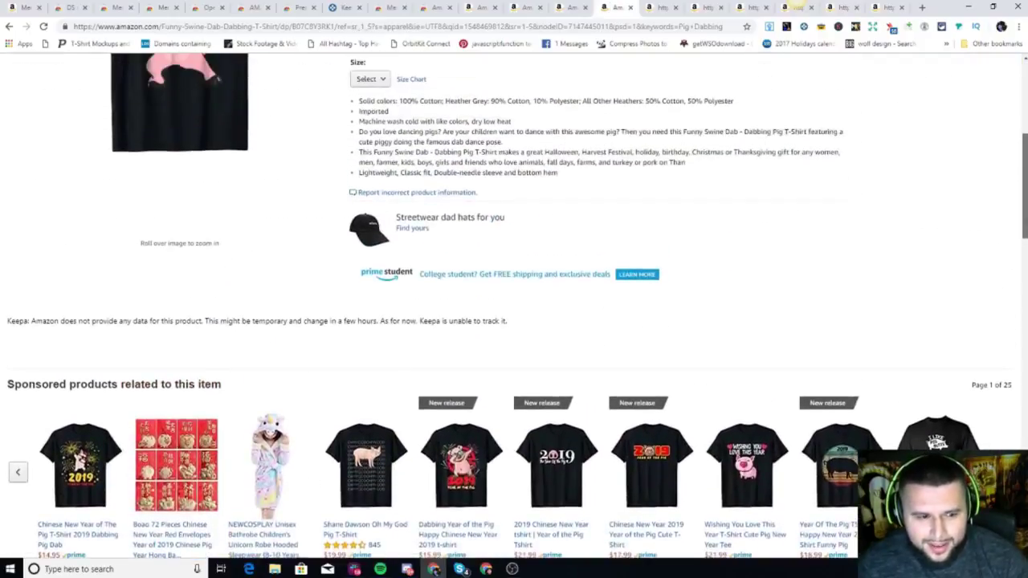
triple_click(359, 325)
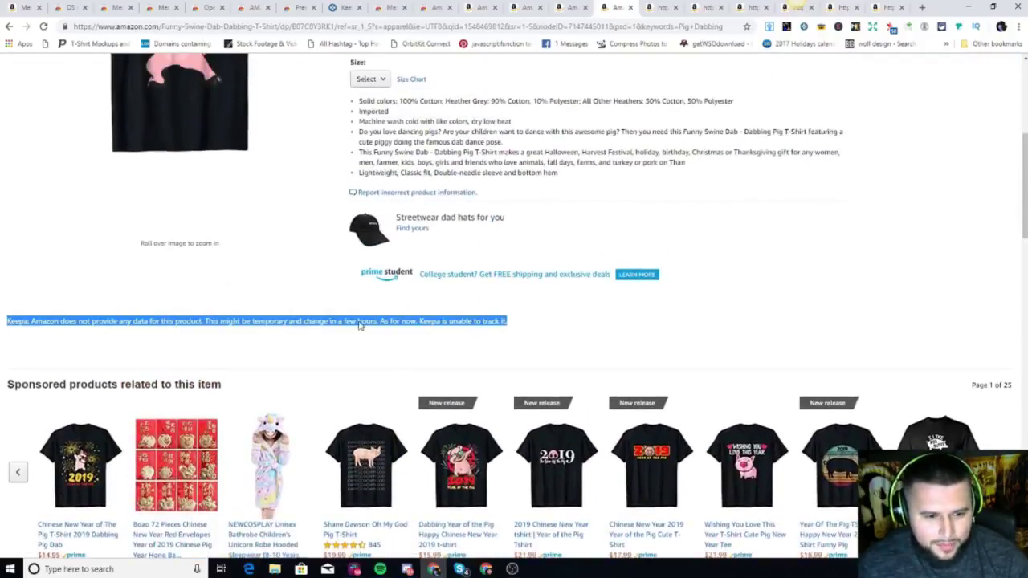
- Look over the Funny Swine Dab listing's details and highlight the Keepa line above the sponsored products again
scroll(875, 282, "up", 2)
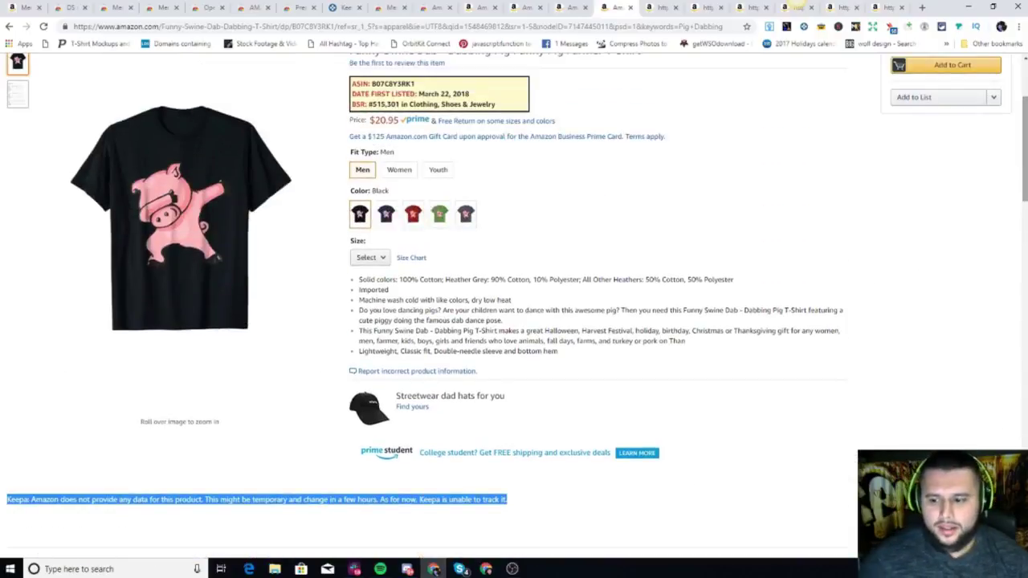
scroll(514, 305, "down", 1)
scroll(514, 305, "up", 2)
scroll(514, 306, "down", 3)
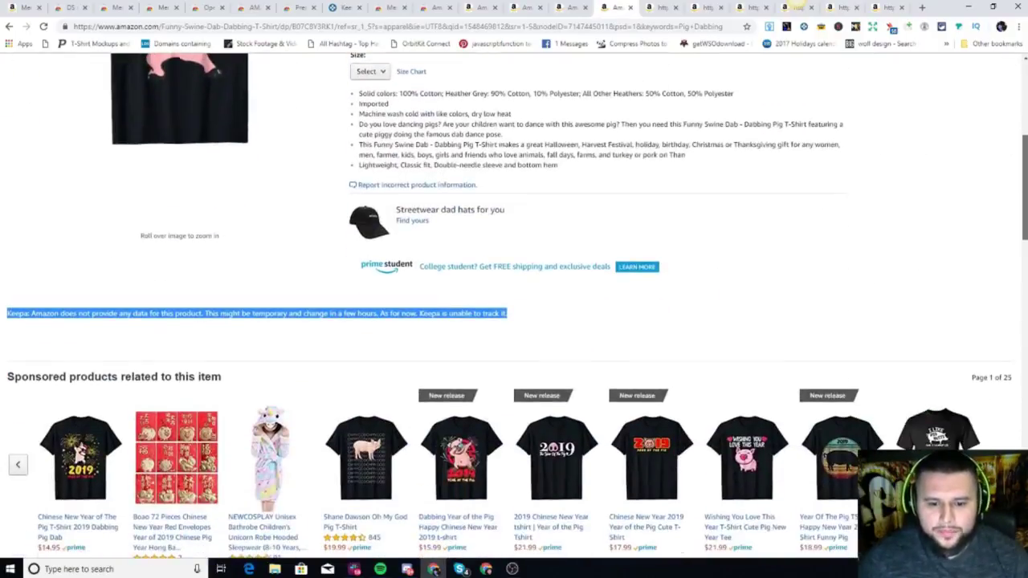
triple_click(432, 322)
double_click(433, 319)
triple_click(442, 322)
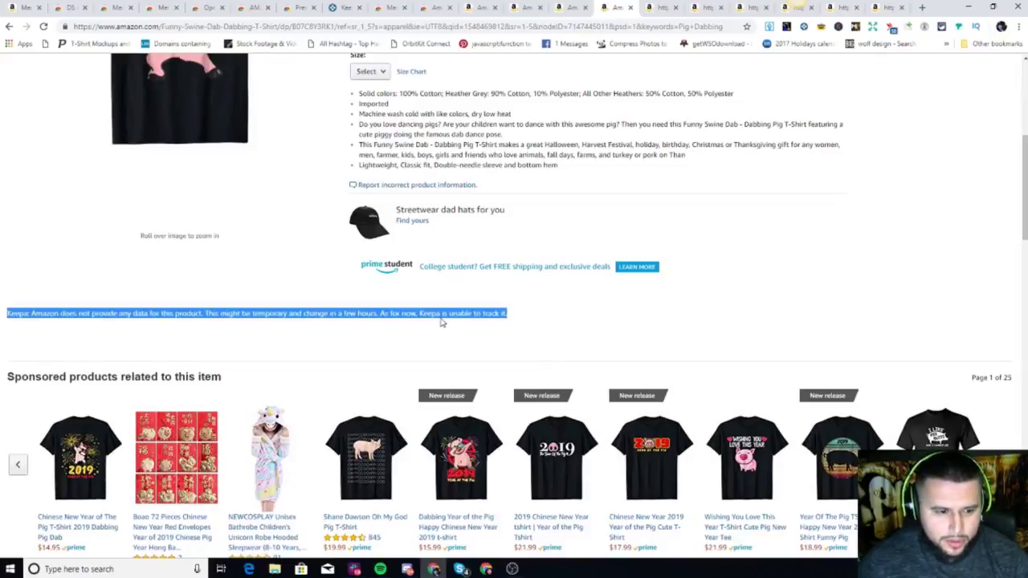
- Open the 2019 Year of the Pig dabbing shirt from the search results in a new tab and switch to it
key("ctrl+w")
right_click(682, 195)
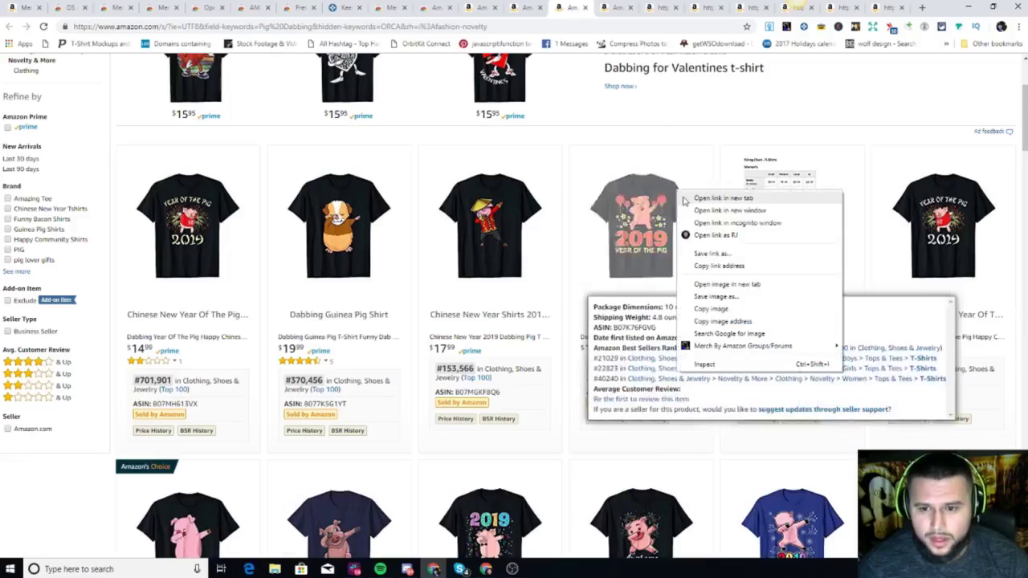
left_click(706, 199)
left_click(576, 8)
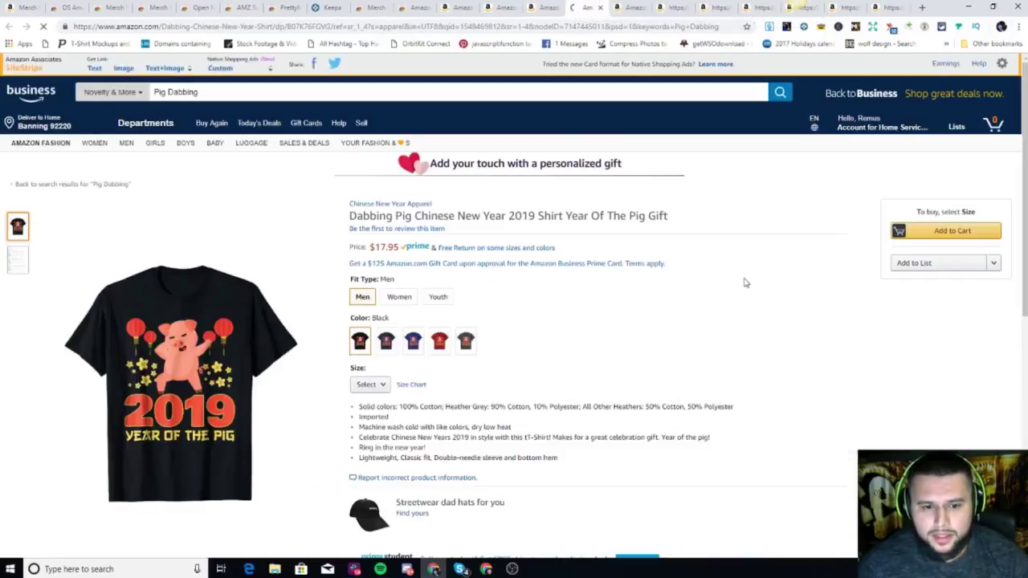
- Check the Year of the Pig shirt listing for Keepa data and highlight the Keepa line below the product details
scroll(855, 200, "down", 3)
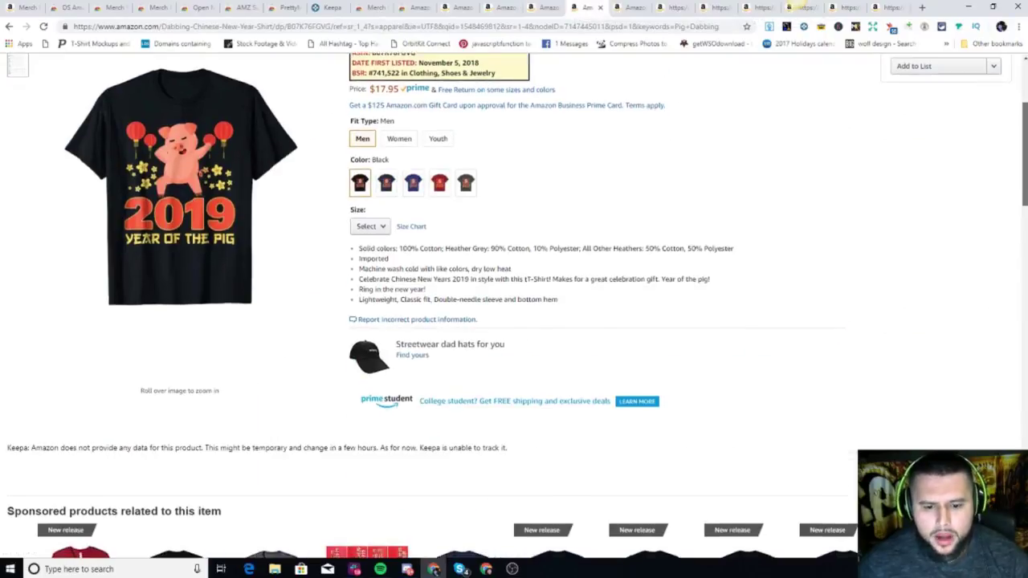
scroll(514, 305, "up", 3)
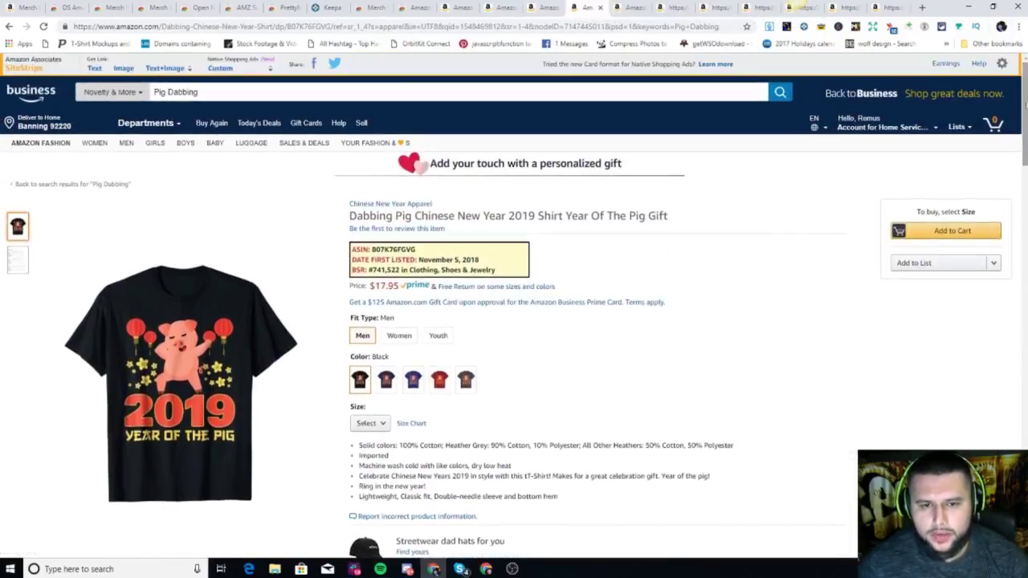
scroll(1025, 137, "down", 3)
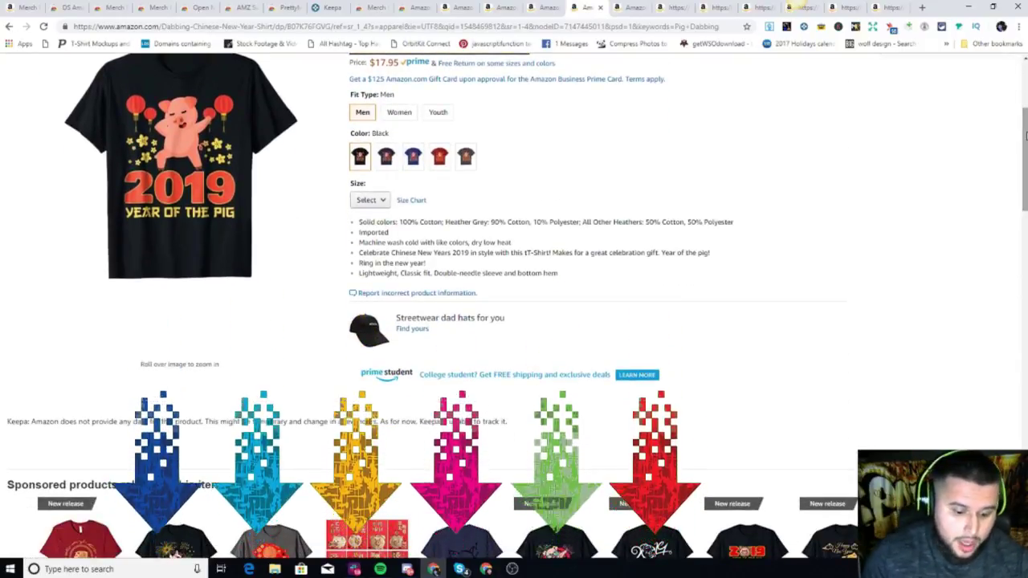
triple_click(408, 424)
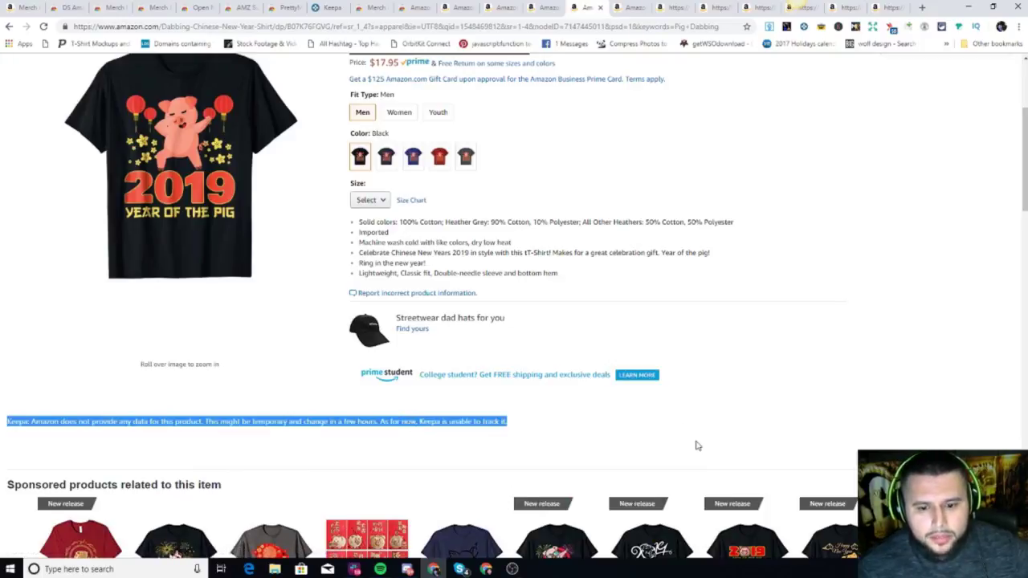
left_click(697, 446)
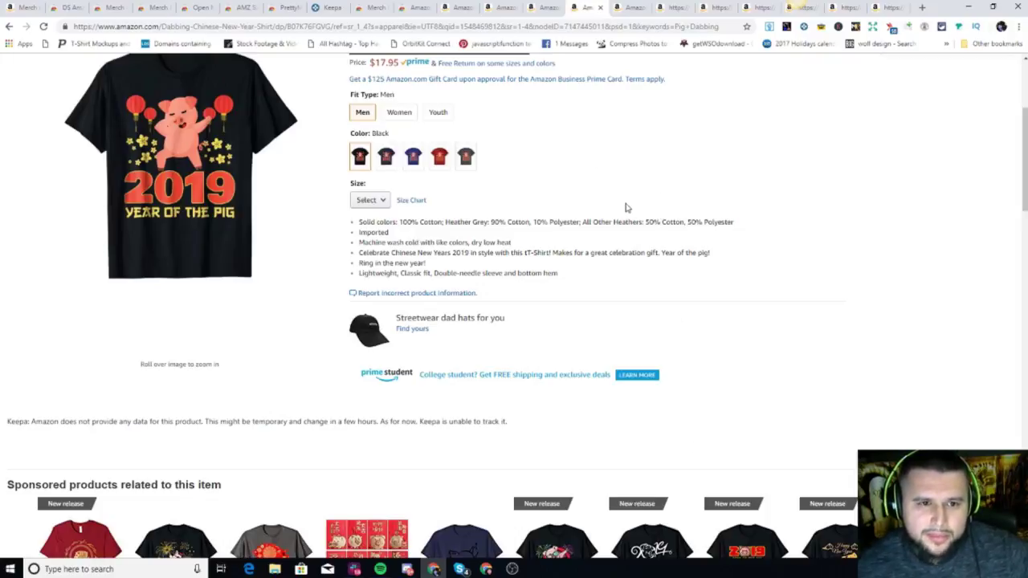
- Move on from Keepa to Merch Informer Lister, open its color profiles and highlight the Black Shirt profile's hotkey
left_click(336, 8)
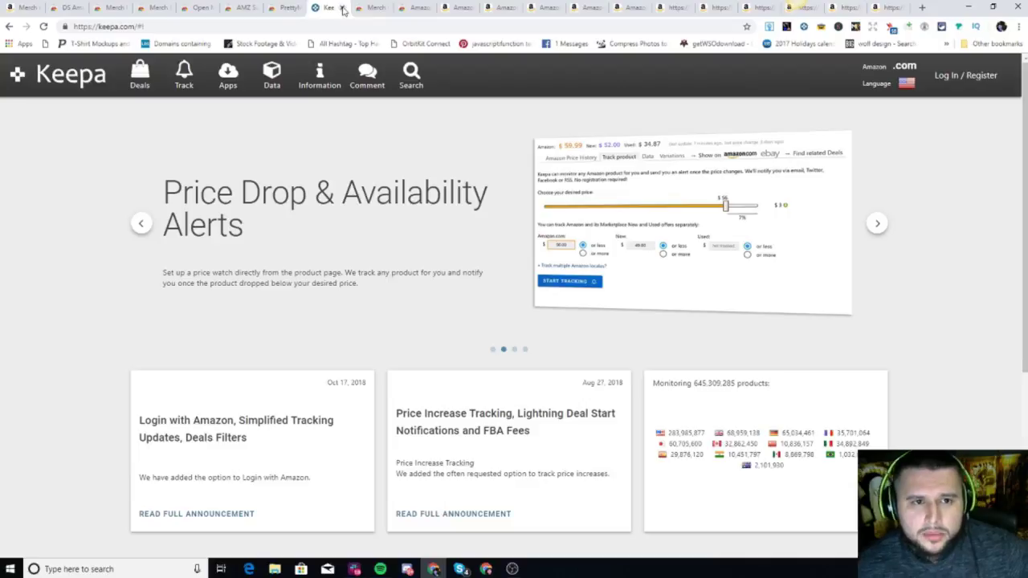
left_click(371, 8)
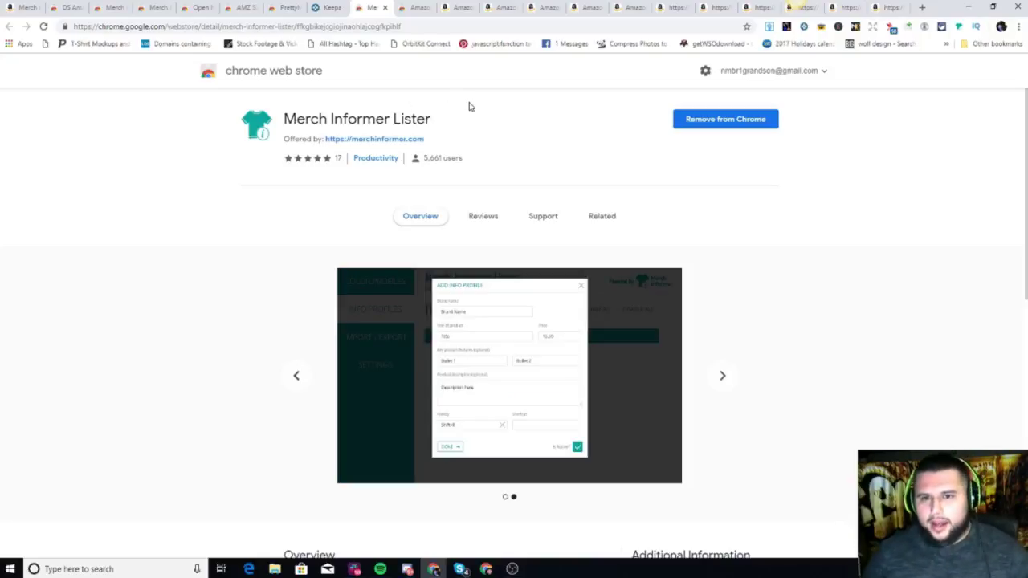
left_click(672, 8)
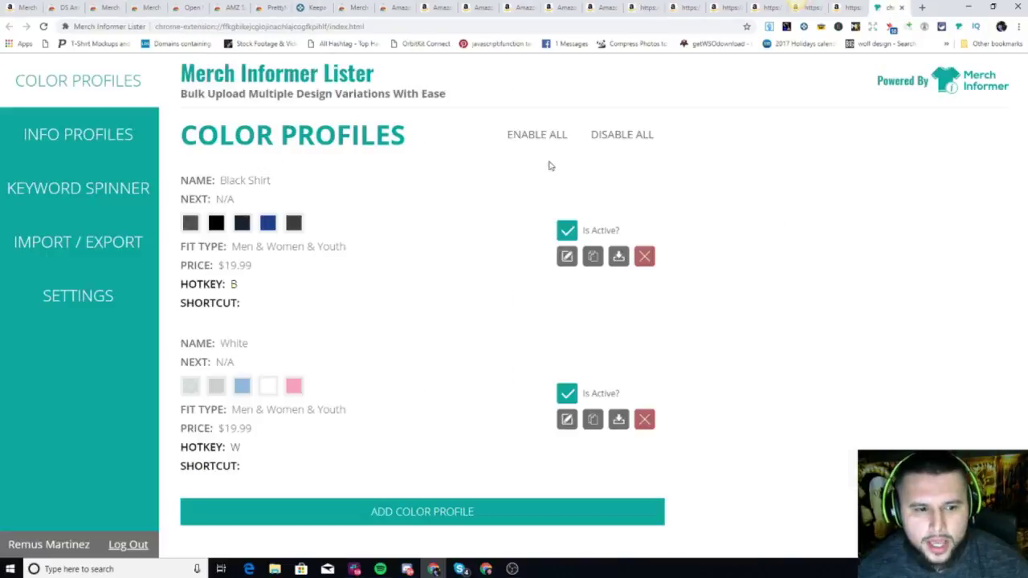
left_click(959, 27)
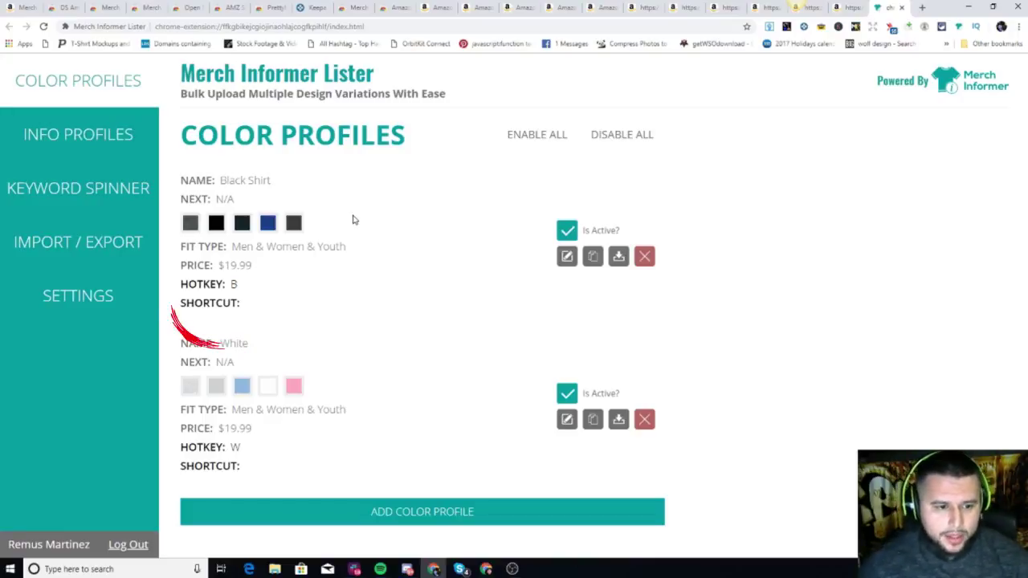
left_click_drag(241, 286, 178, 283)
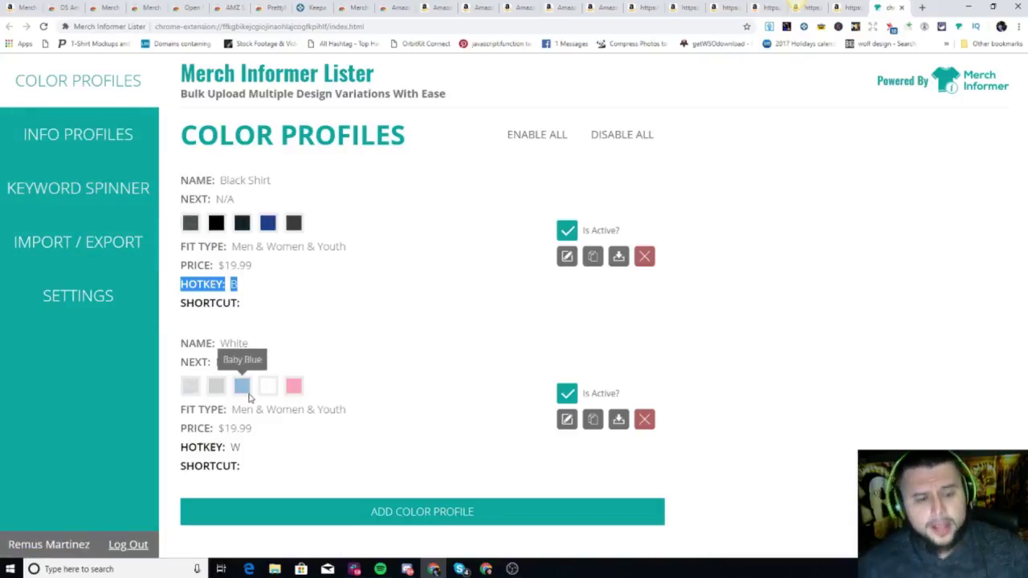
- Open the Amazon Merch Batcher page in the Chrome Web Store and look over its preview images and overview
mouse_move(244, 513)
left_mouse_down()
mouse_move(217, 512)
mouse_move(165, 450)
mouse_move(260, 454)
left_mouse_up()
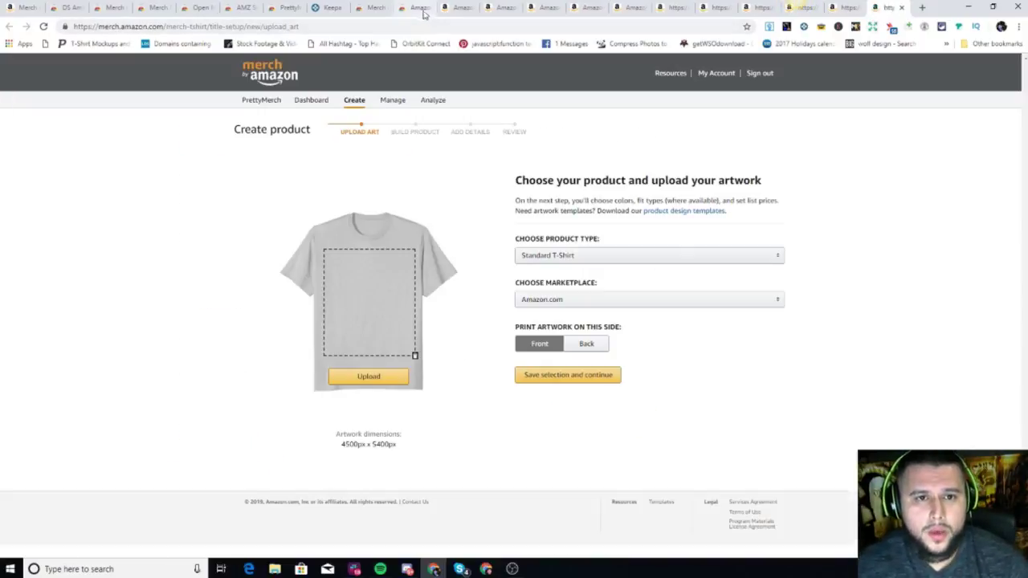
left_click(414, 7)
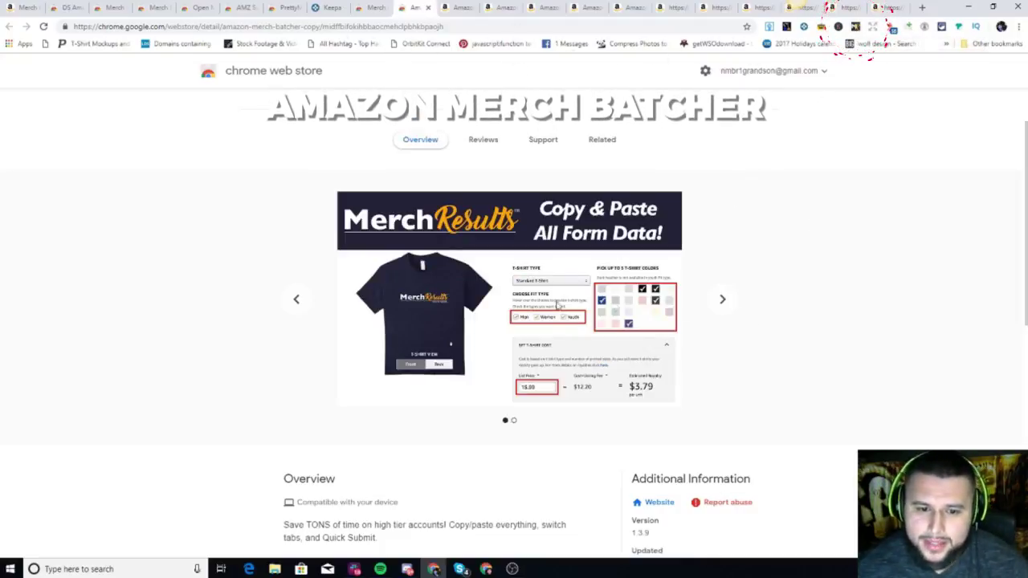
scroll(738, 278, "down", 1)
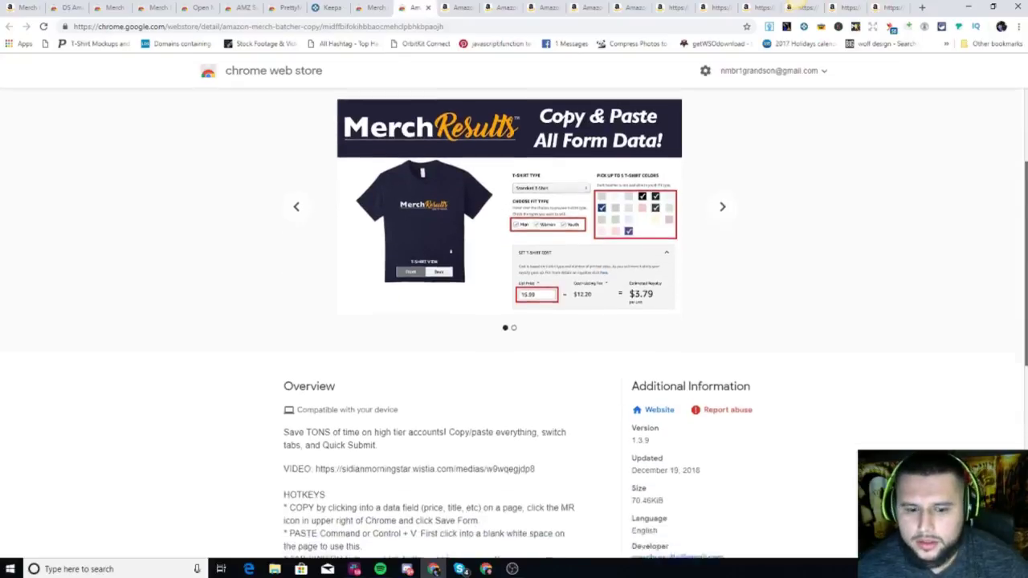
left_click(296, 219)
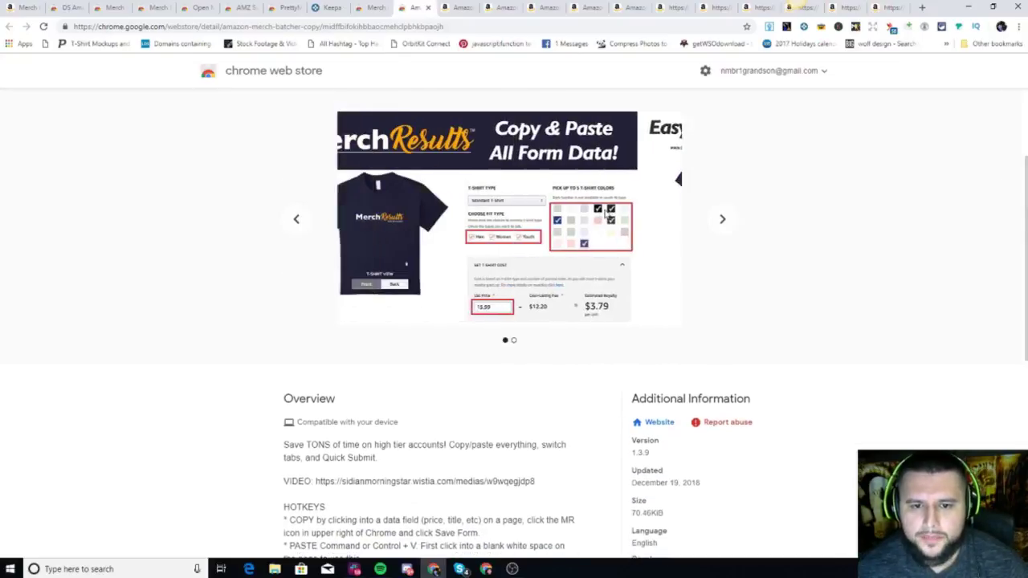
scroll(1021, 195, "up", 1)
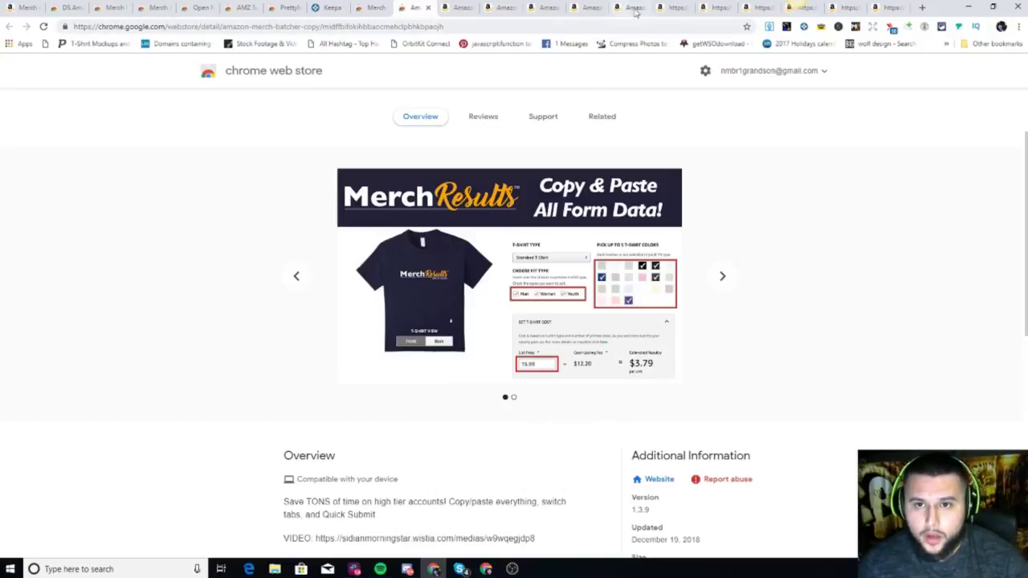
- Upload the Bigfoot artwork from Google Drive's Goose Designs folder to the first new product and continue to its build stage
left_click(663, 10)
key("ctrl+Tab")
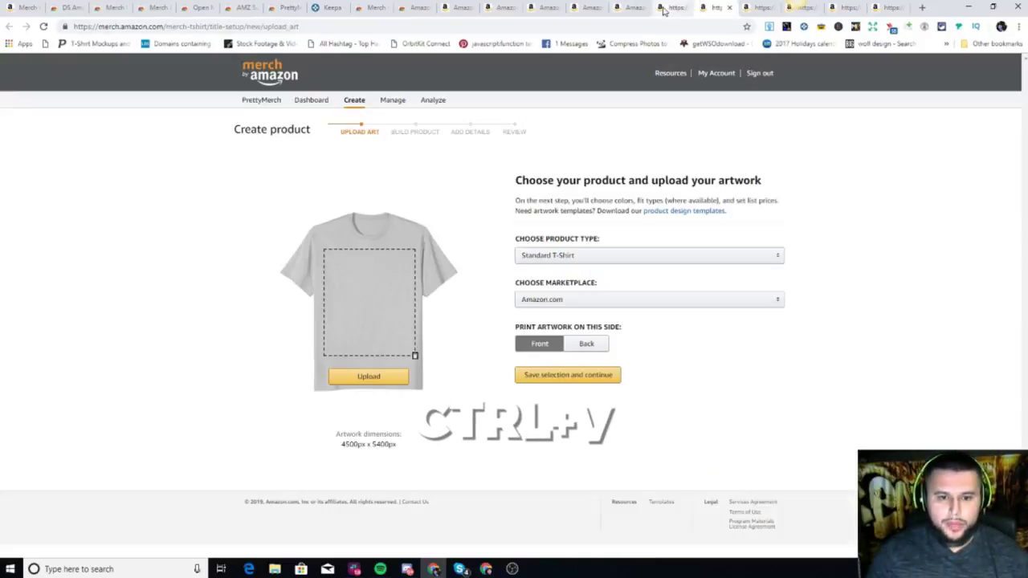
left_click(664, 10)
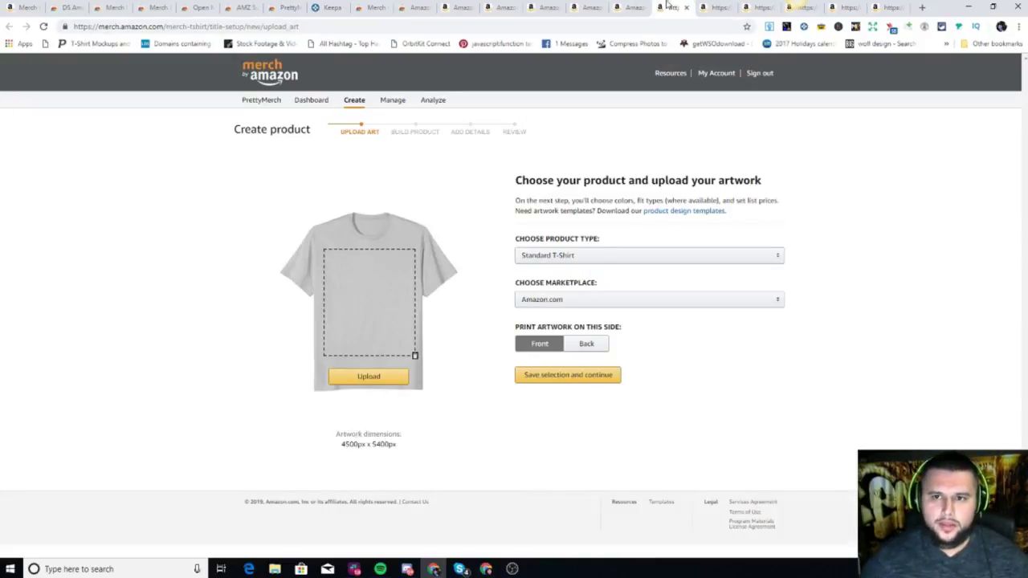
left_click(374, 377)
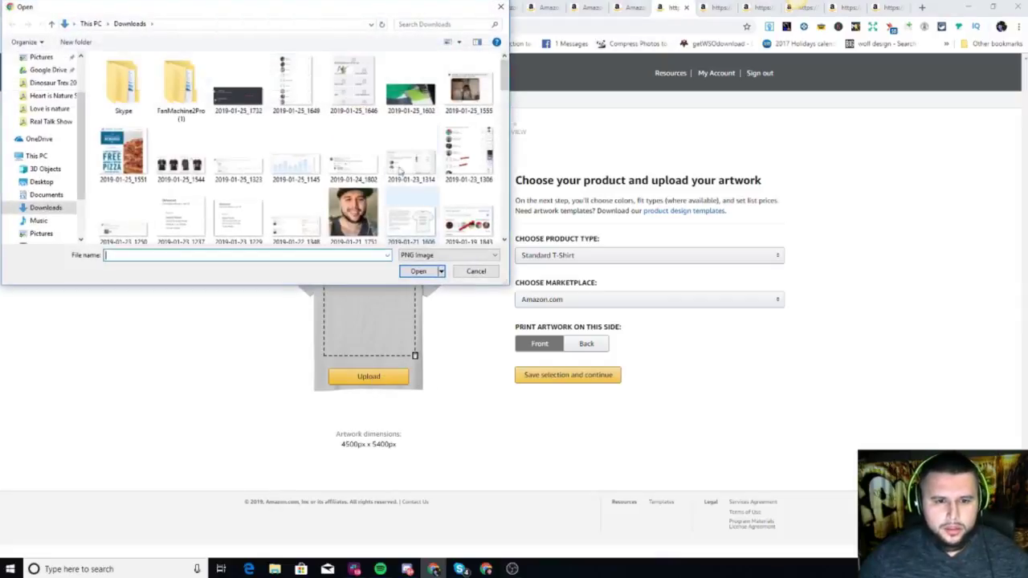
left_click(48, 70)
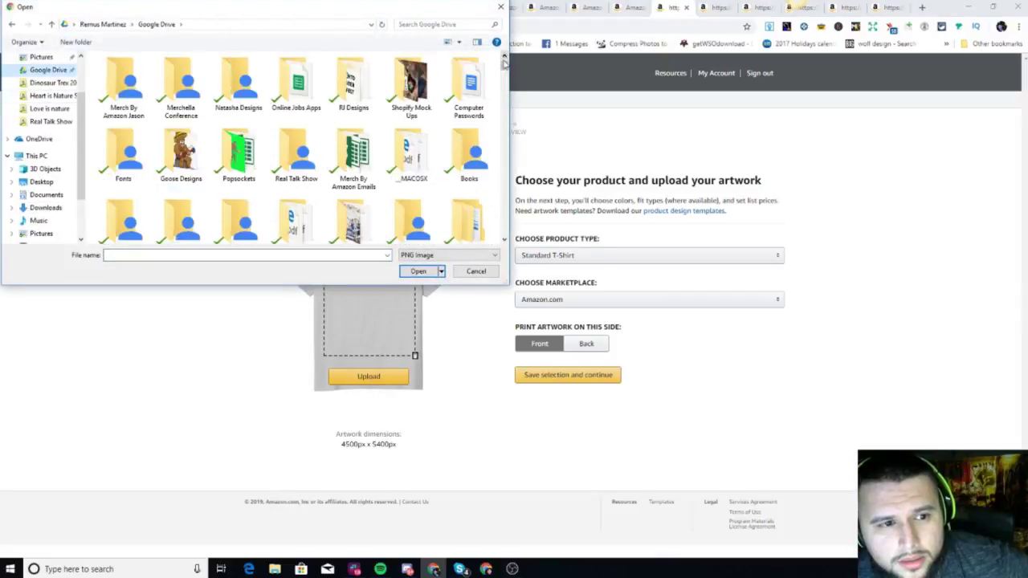
double_click(180, 156)
left_click(148, 98)
double_click(148, 99)
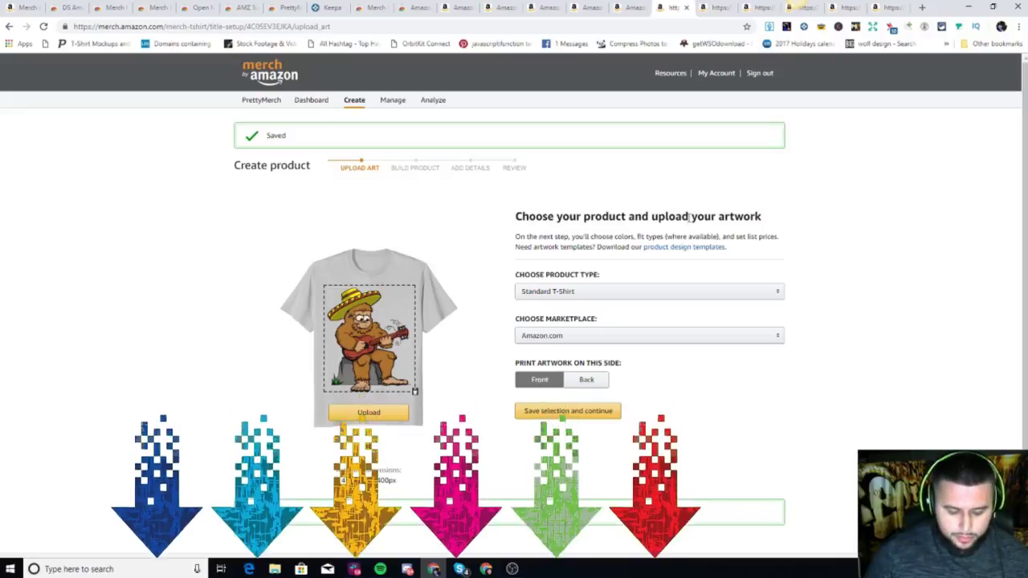
key("ctrl+Return")
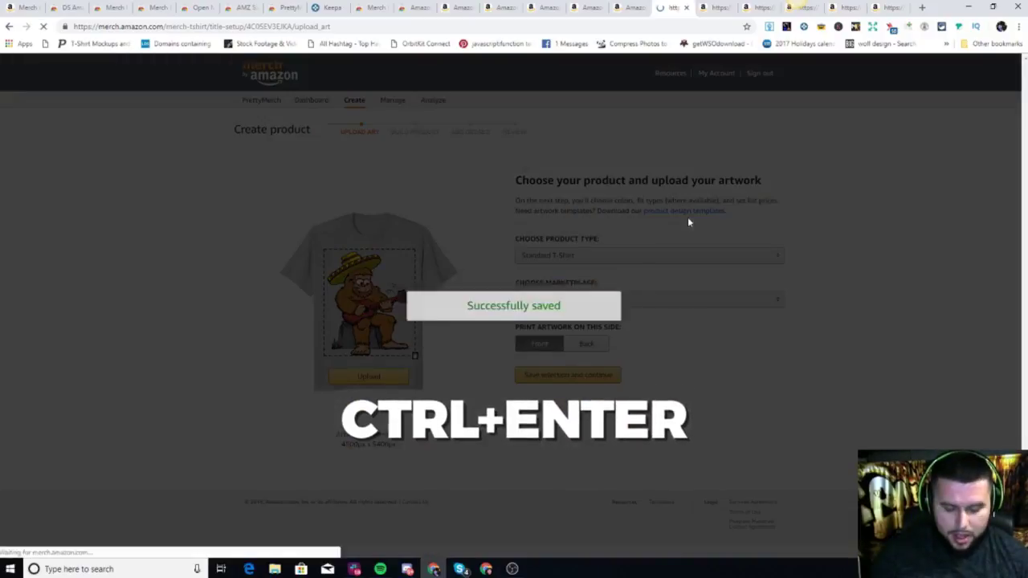
key("ctrl+v")
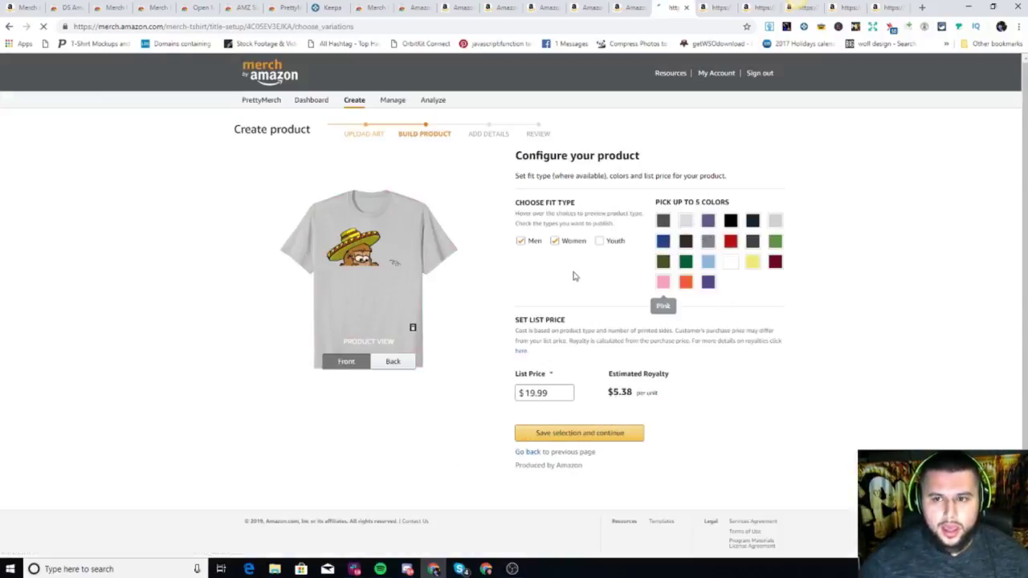
- Switch to the second new product page and upload the same Bigfoot artwork there
key("ctrl+Tab")
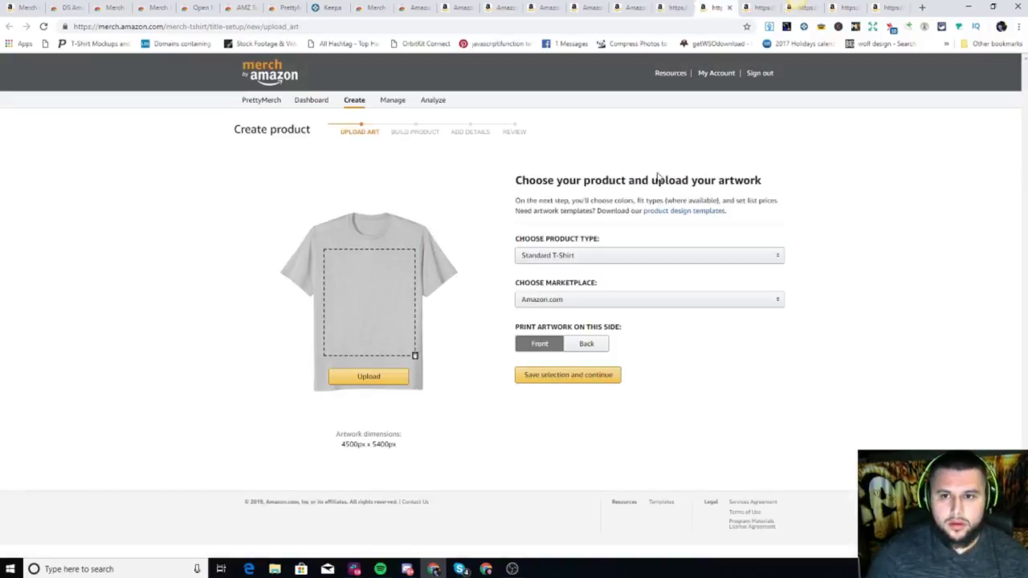
left_click(366, 374)
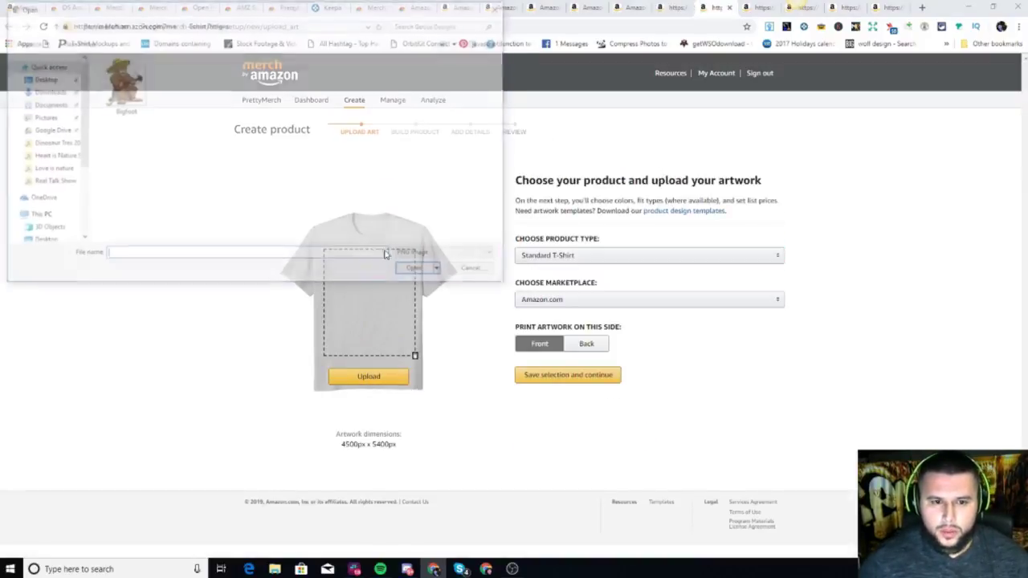
left_click(138, 78)
double_click(138, 78)
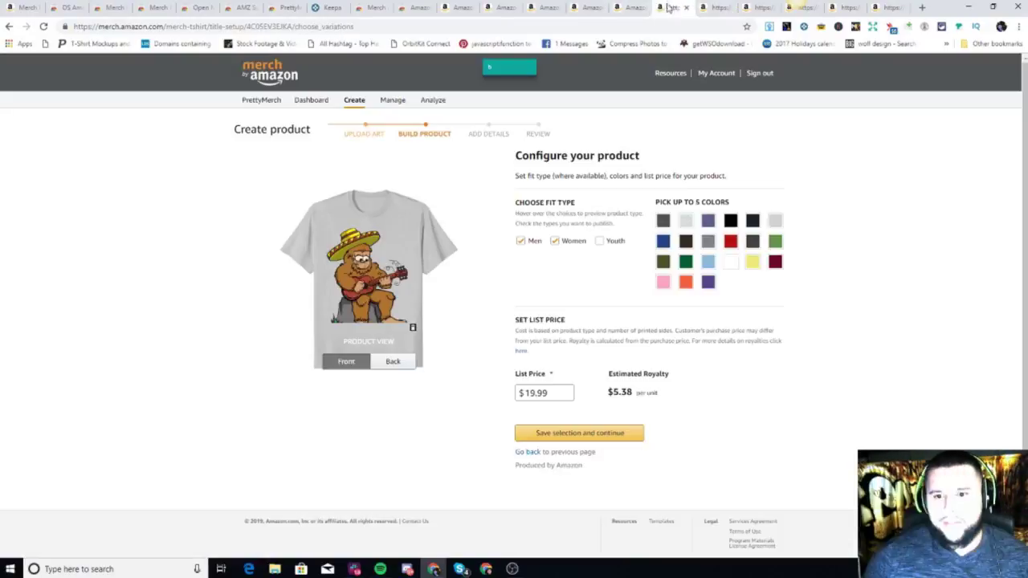
- On the first product, add the Youth fit and choose the colors Black, Navy, Dark Heather, Heather Blue and Slate
left_click(599, 240)
left_click(730, 220)
left_click(753, 222)
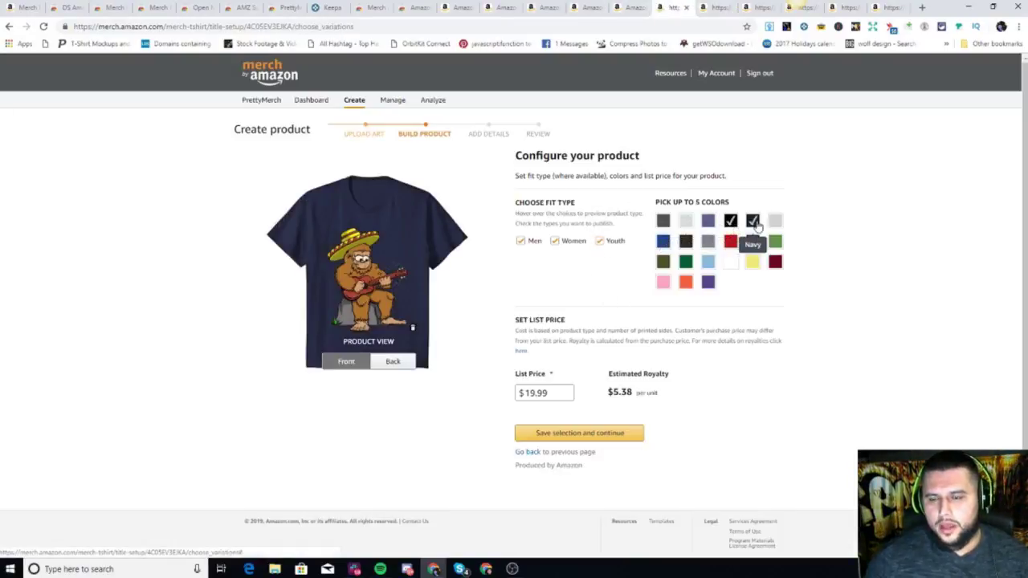
left_click(662, 221)
left_click(708, 221)
left_click(708, 241)
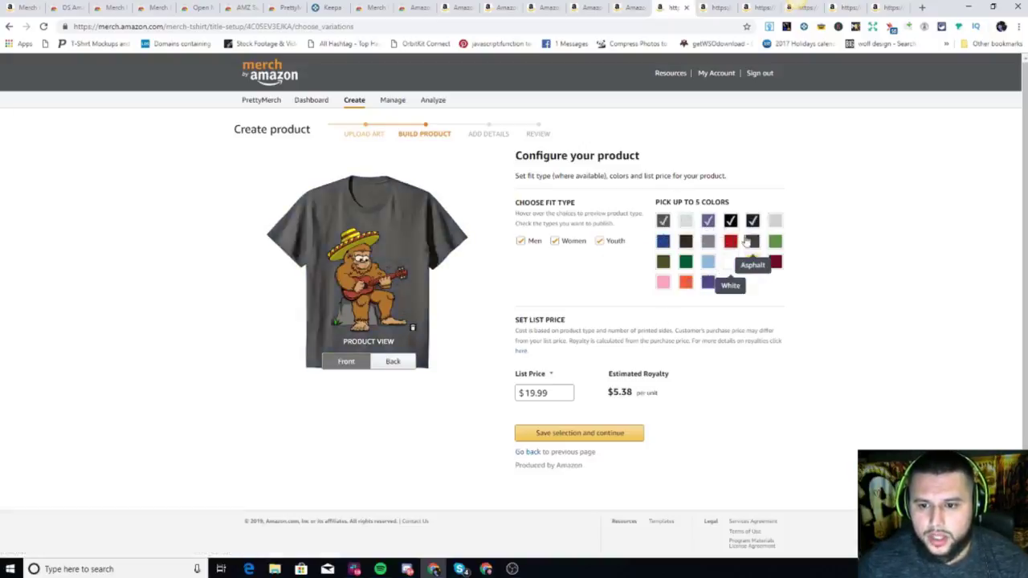
- Save the first product's fit, color and price form with Merch Batcher and continue to its details stage
left_click(565, 393)
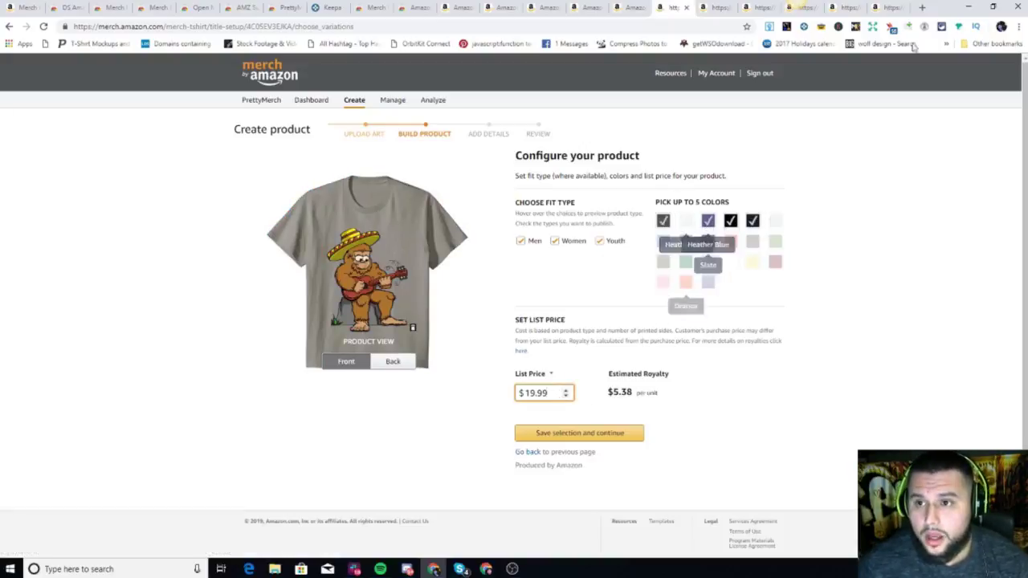
left_click(855, 26)
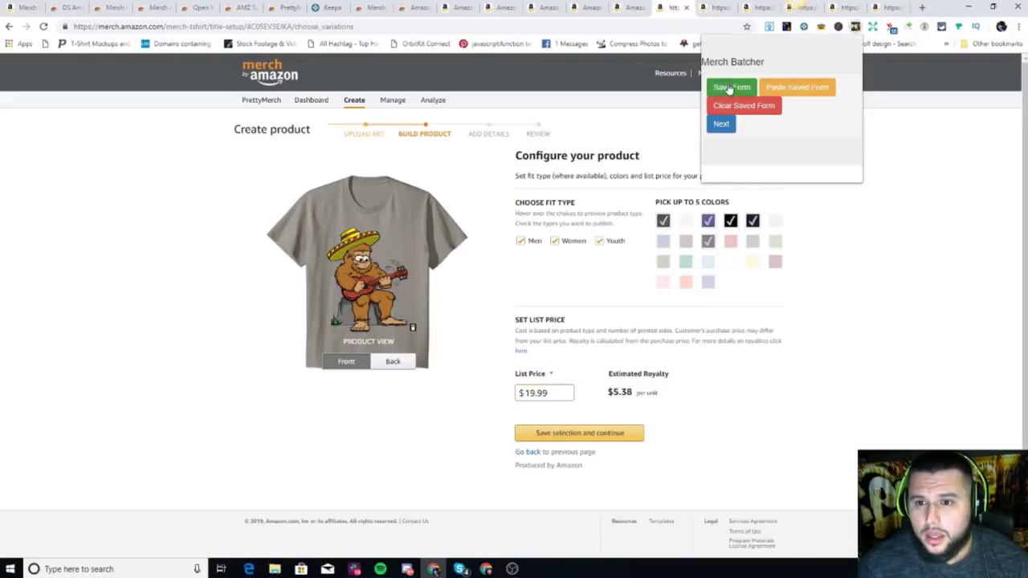
left_click(735, 88)
left_click(849, 196)
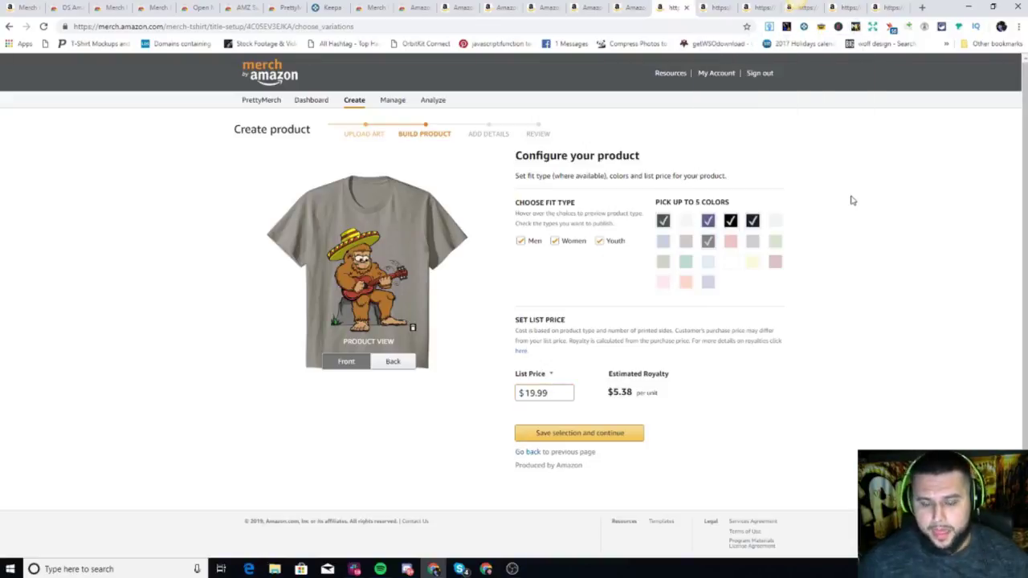
key("ctrl+Return")
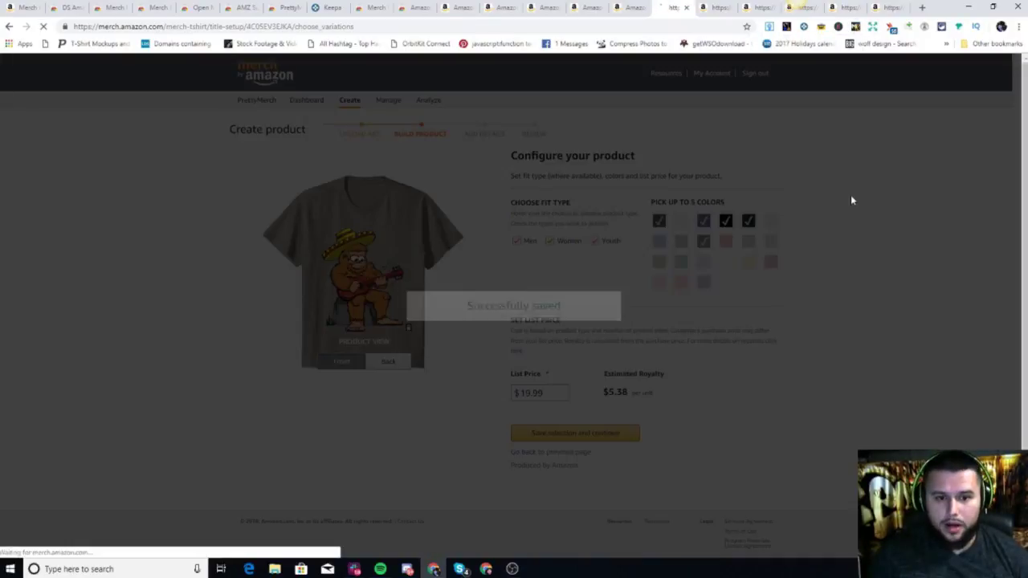
- Paste the saved fit, color and price form into the second product, then save the selection and continue
key("ctrl+v")
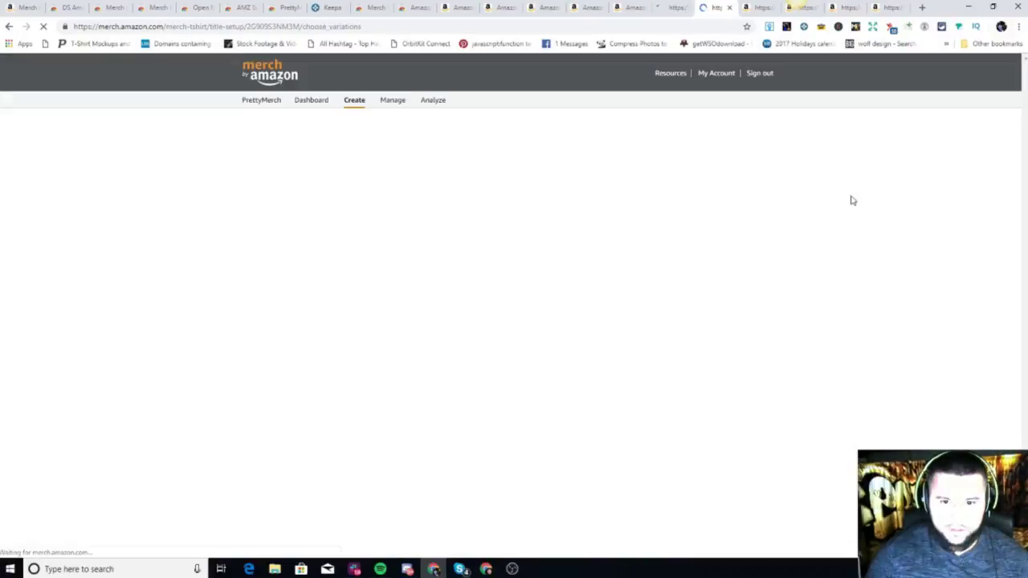
key("ctrl+v")
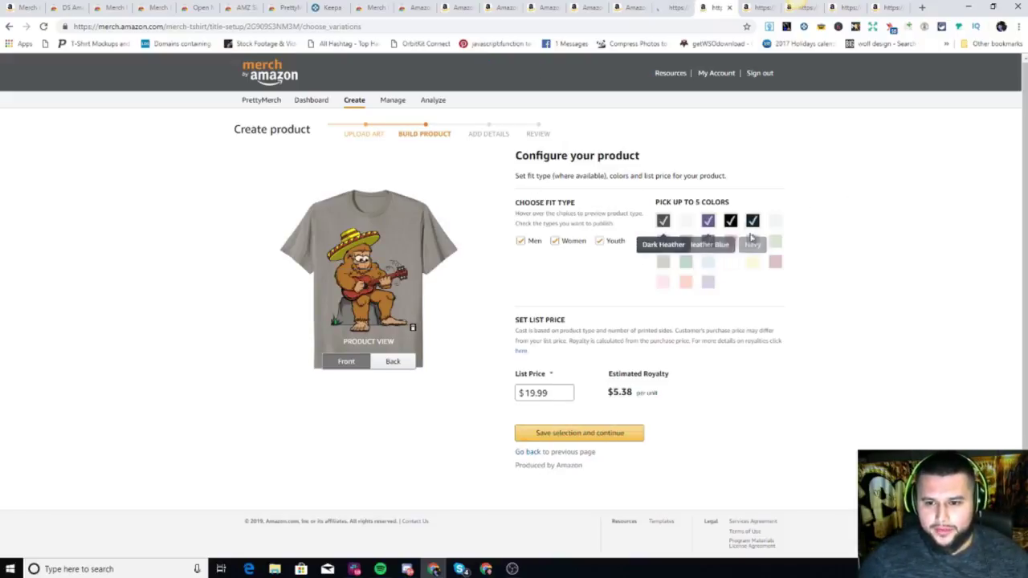
left_click(575, 434)
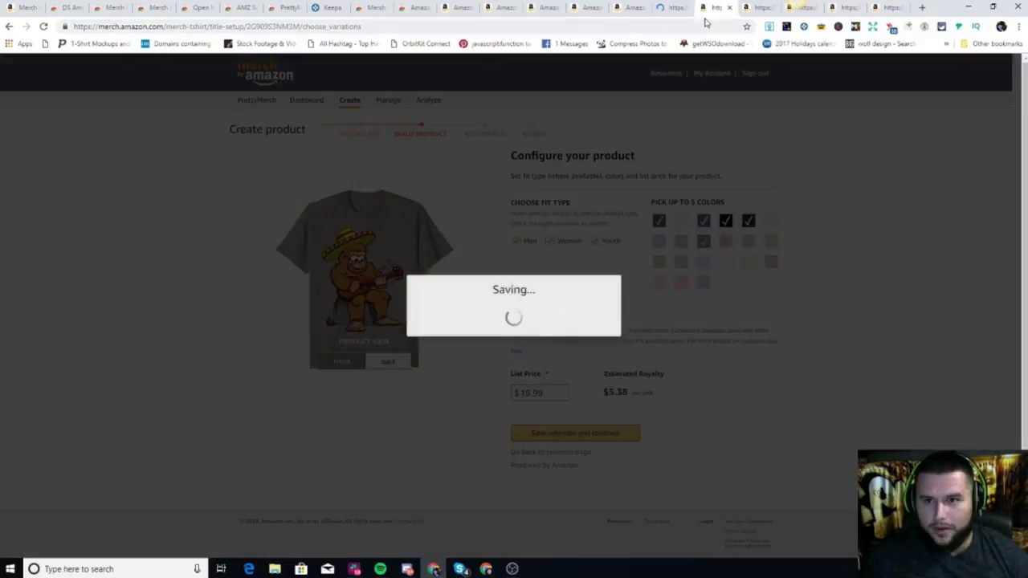
- Enter "big foot" as the first product's brand name and "big foot guitar" as its title
left_click(505, 249)
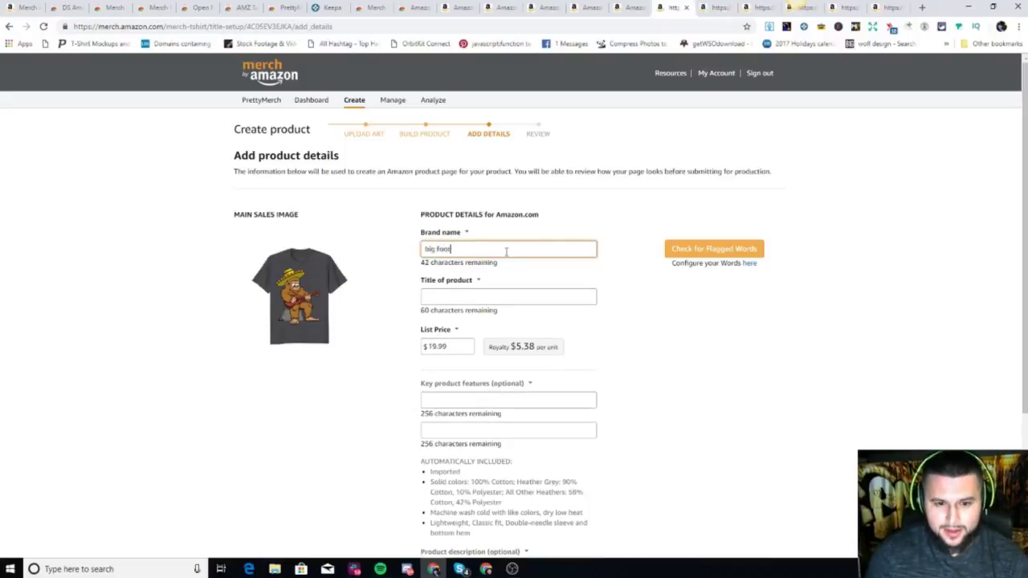
key("ctrl+a")
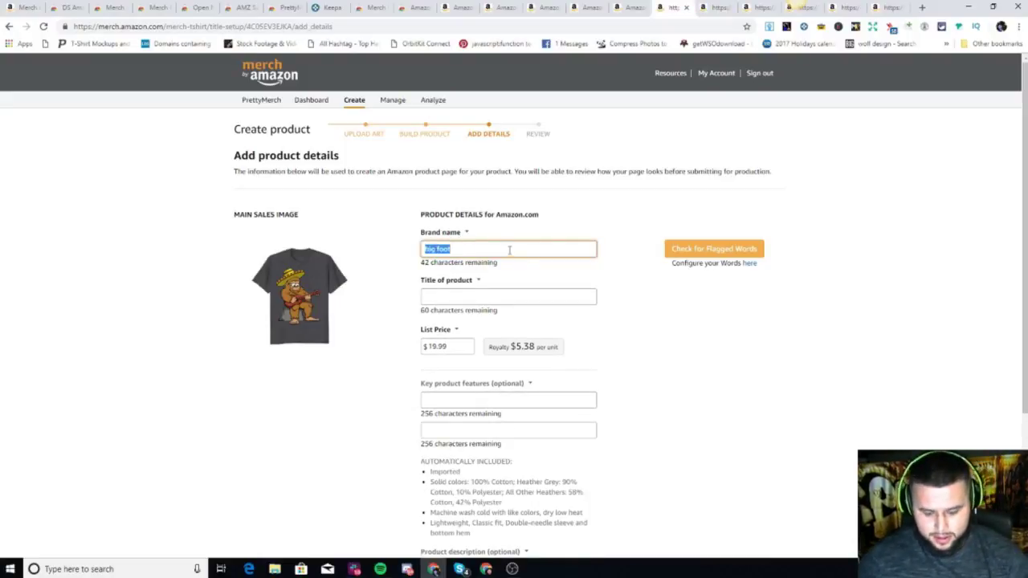
left_click(464, 295)
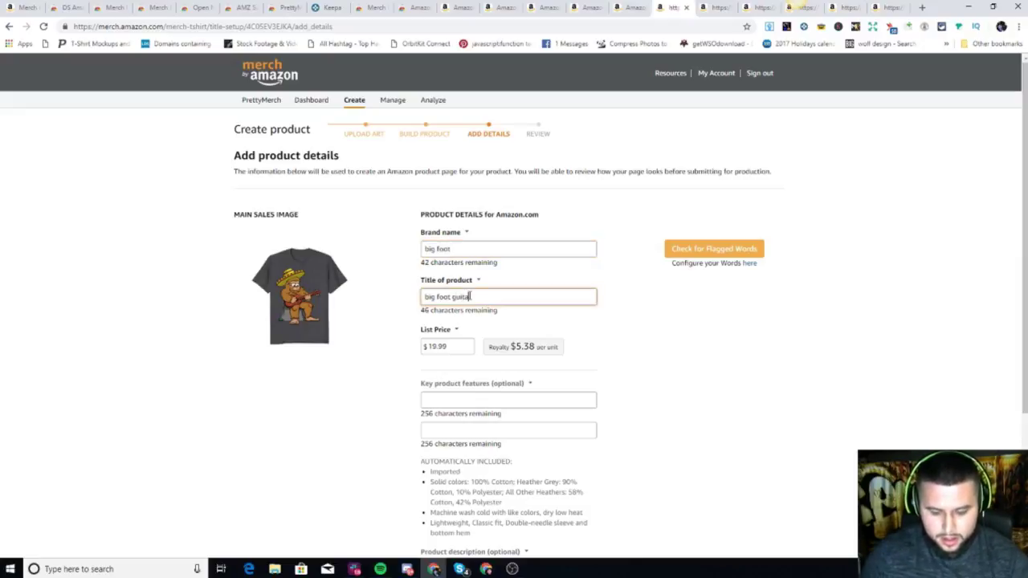
double_click(469, 296)
left_click(506, 293)
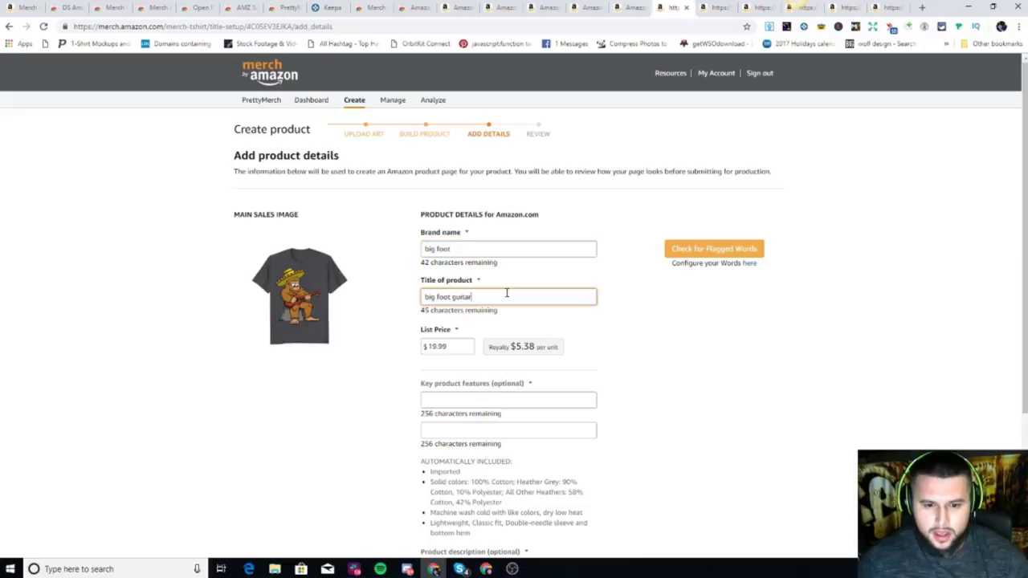
- Fill in the first product's two key product features with "dvdvd" and "vvdvdv"
left_click(483, 402)
type("dr")
left_click(472, 428)
type("vvdvdv")
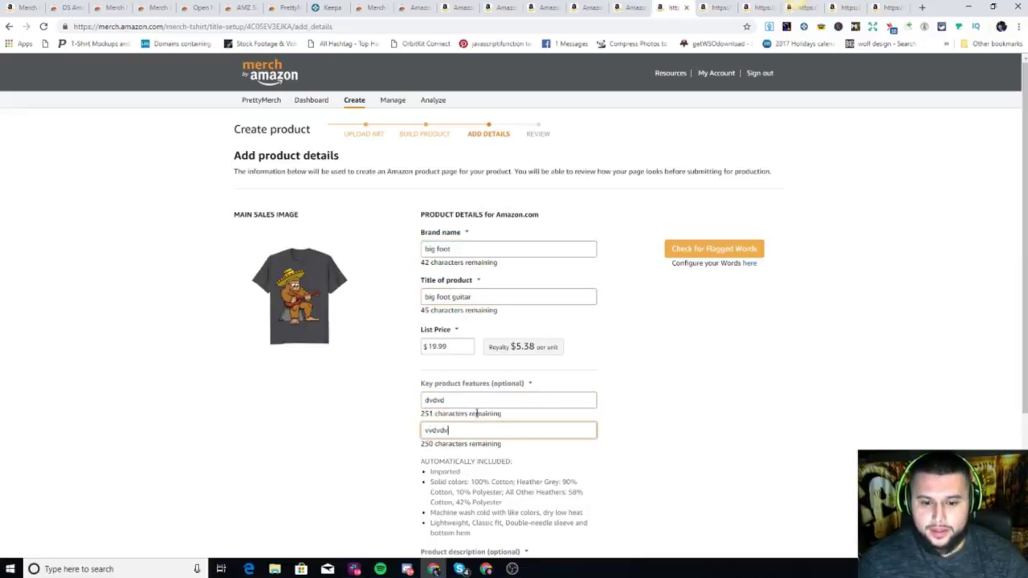
- Save the first product's details form with Merch Batcher and submit the details page
left_click(586, 296)
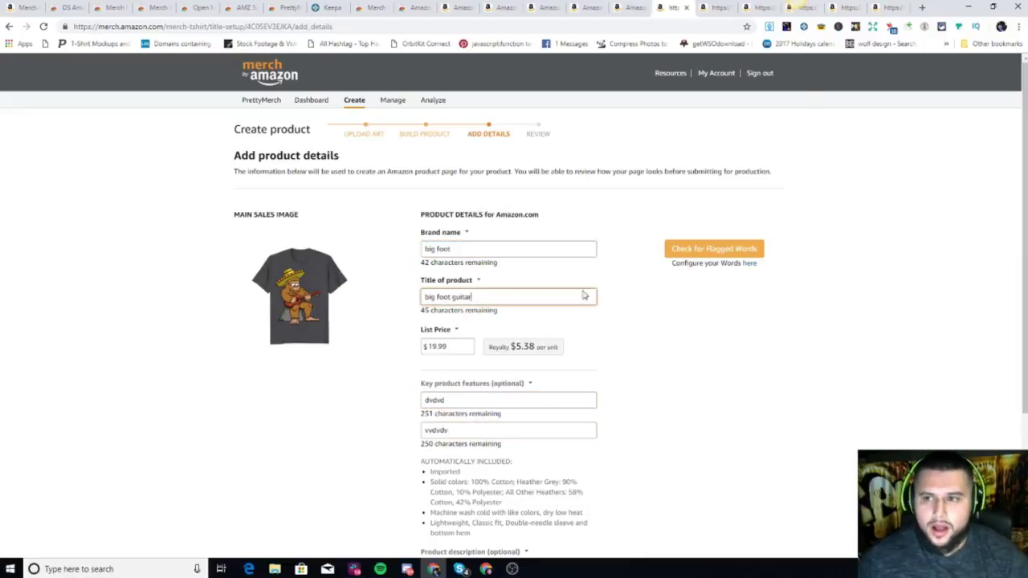
left_click(855, 27)
left_click(734, 87)
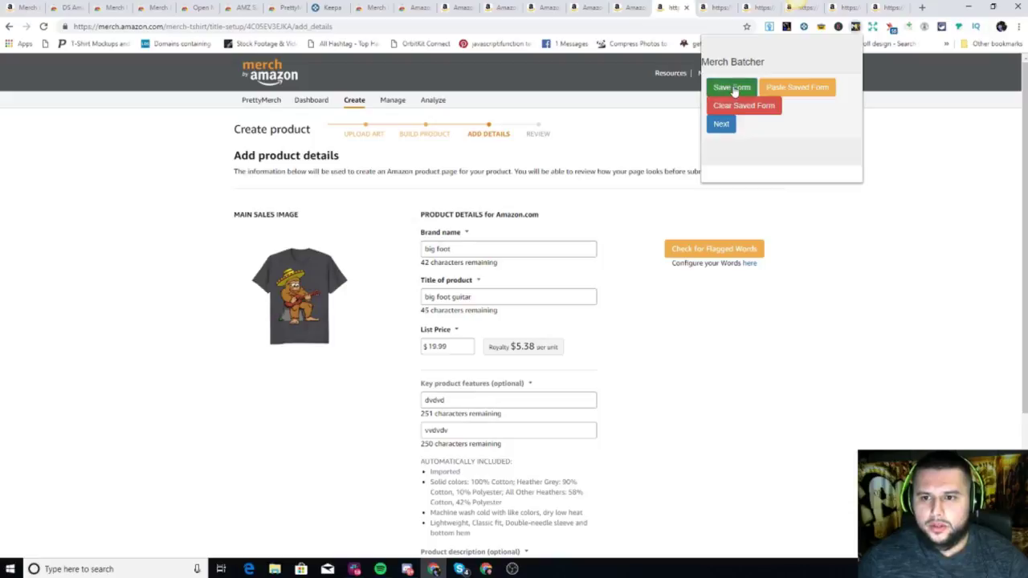
left_click(639, 190)
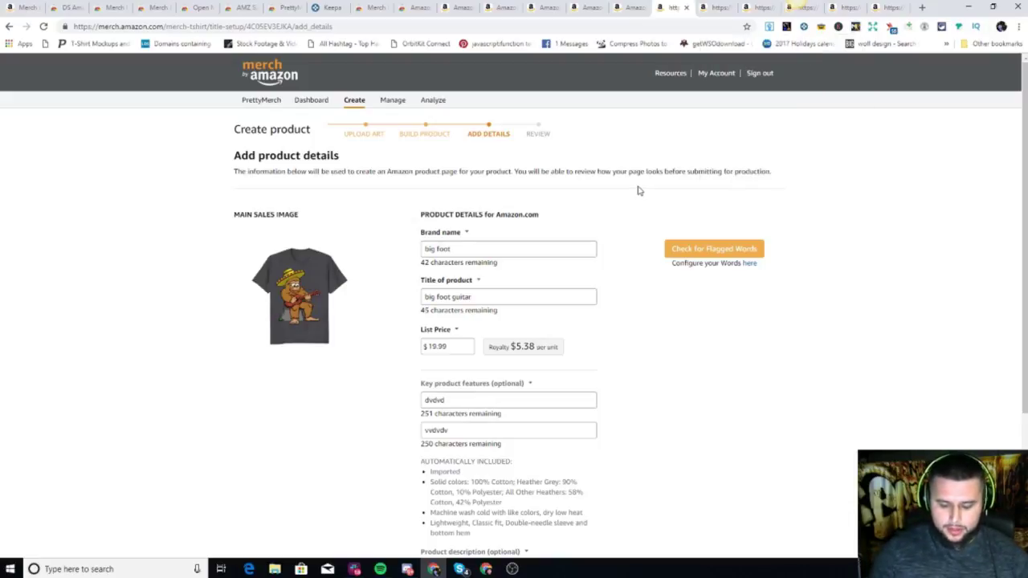
key("ctrl+Return")
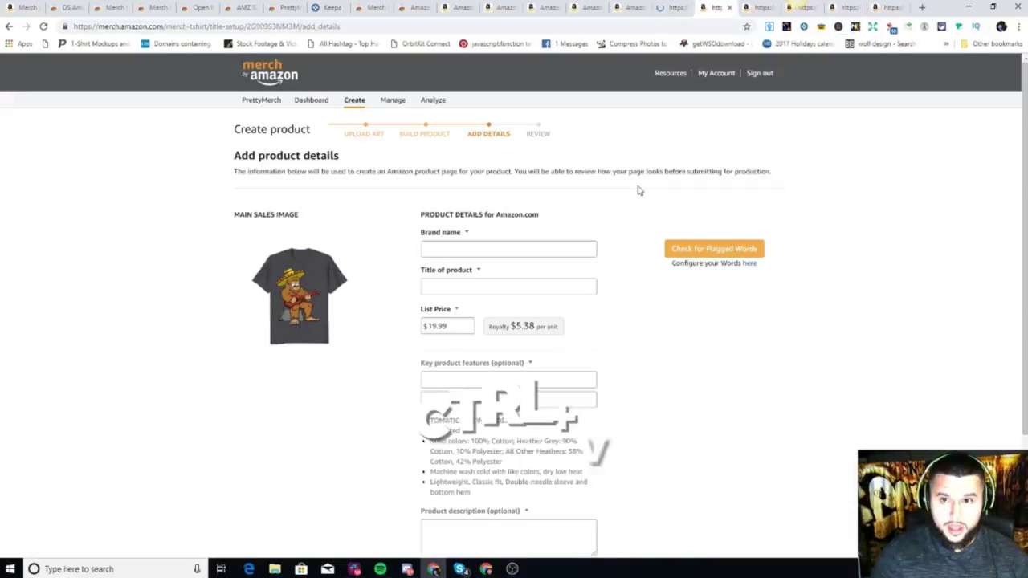
- Paste the saved details form into the second product, then switch to the remaining blank product upload pages
key("ctrl+v")
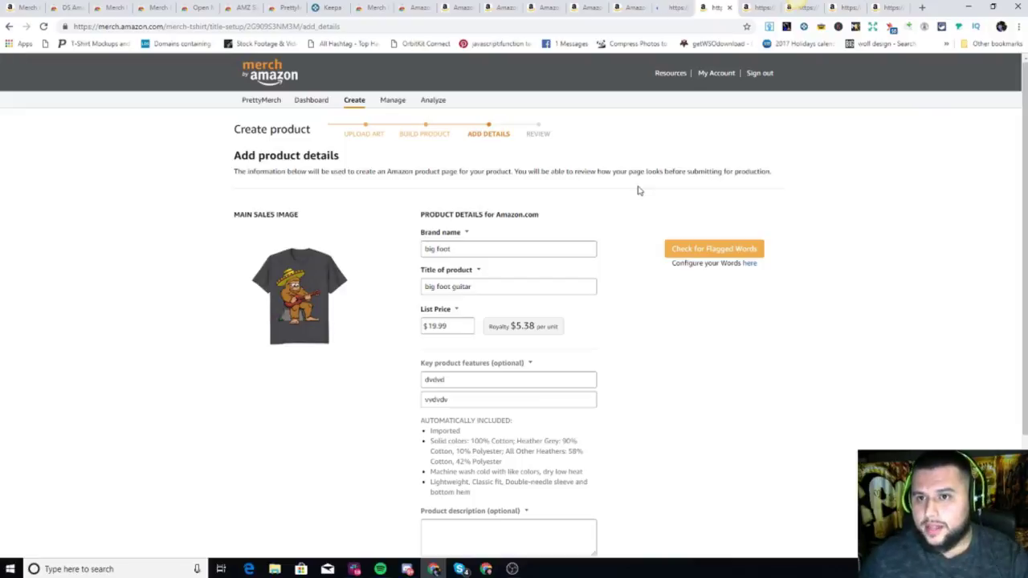
left_click(763, 8)
left_click(843, 10)
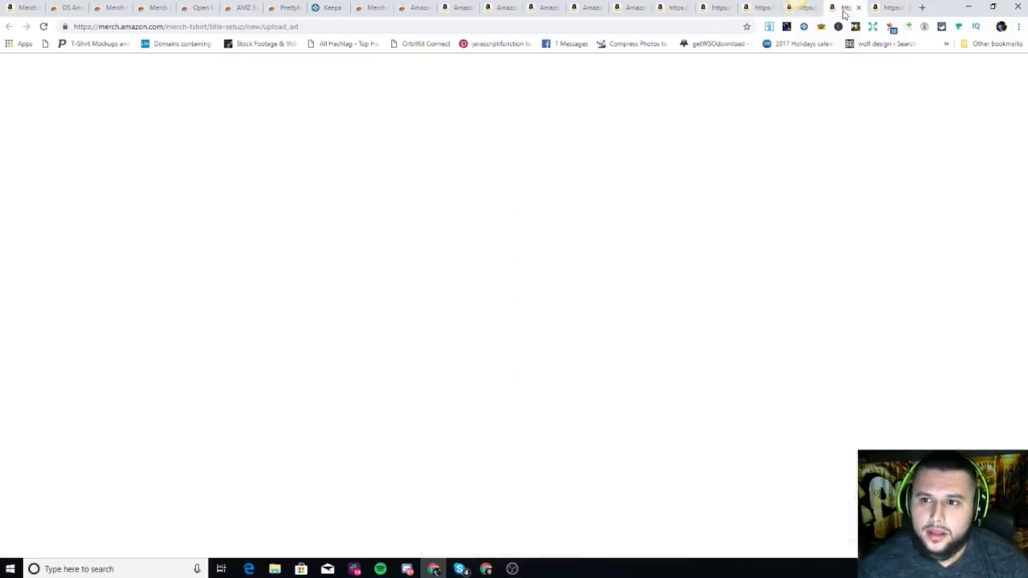
- Look through the open product creation pages, from the blank upload forms back to the first product's review page
left_click(717, 8)
left_click(664, 10)
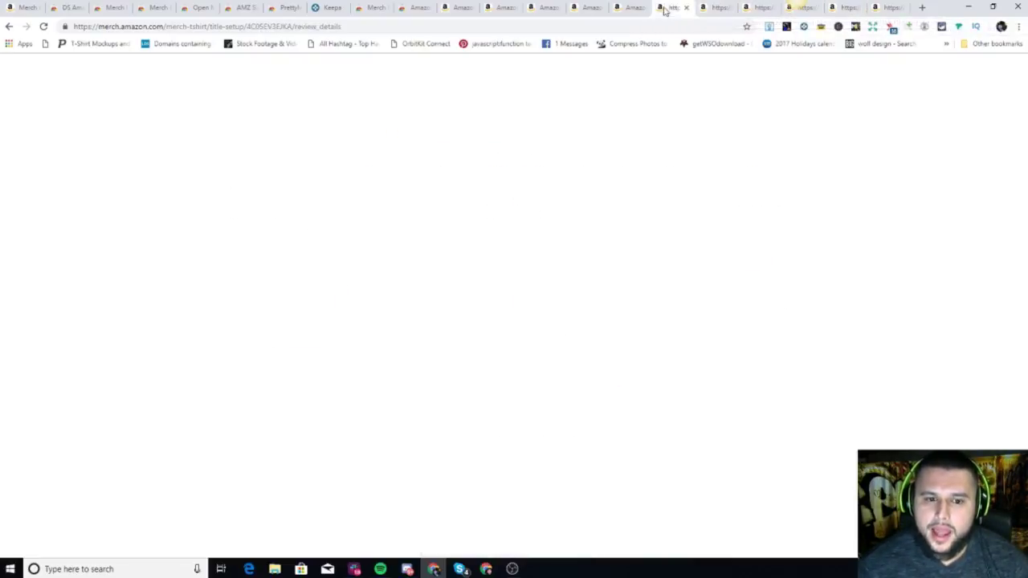
left_click(711, 10)
left_click(760, 11)
left_click(800, 14)
left_click(847, 15)
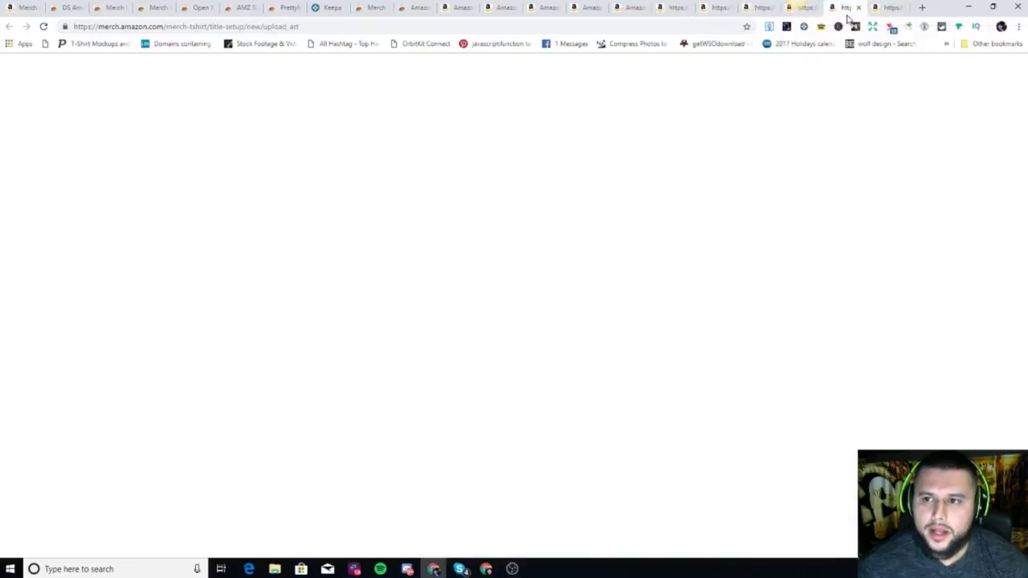
left_click(800, 10)
left_click(755, 9)
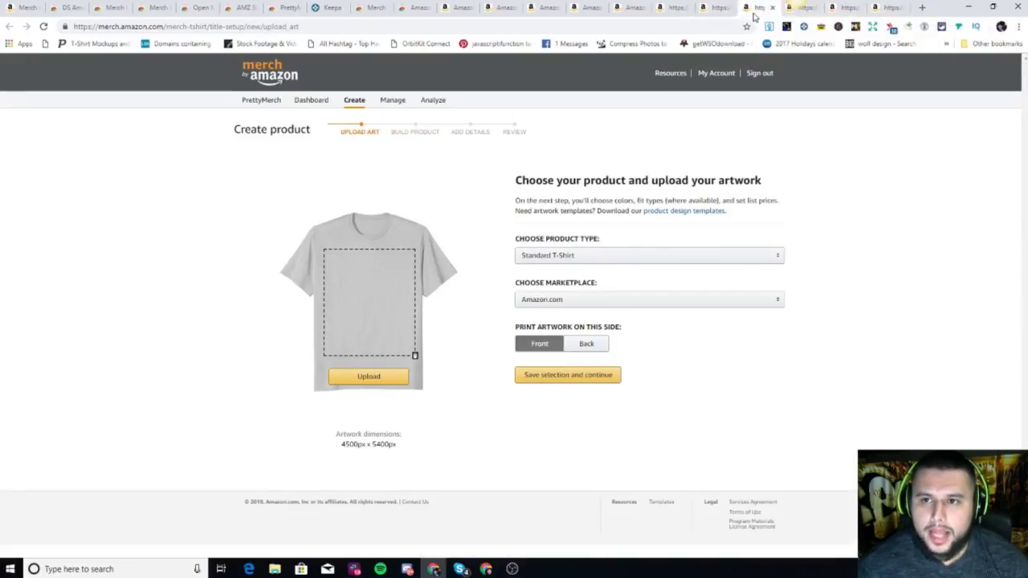
left_click(714, 10)
left_click(660, 10)
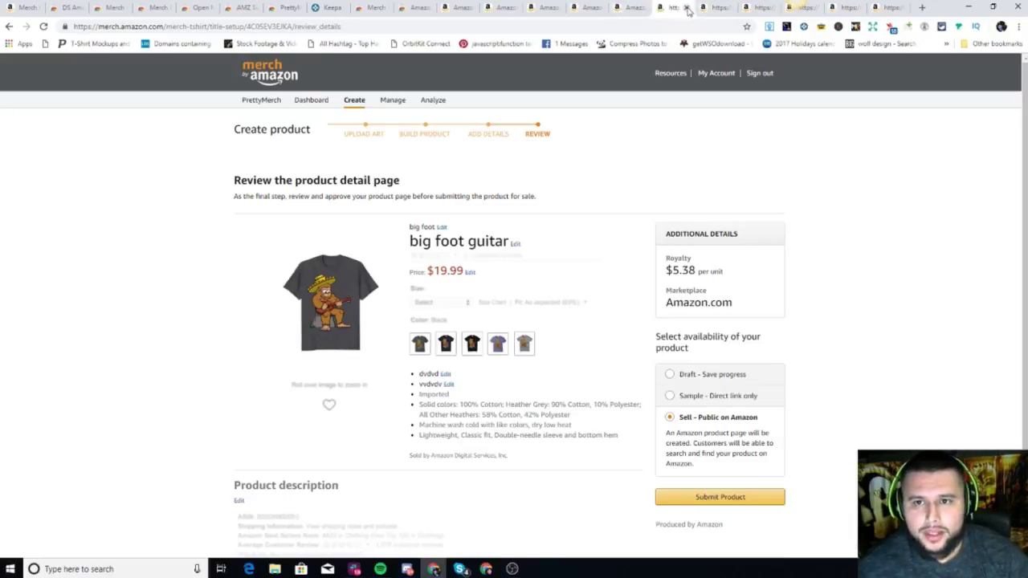
- Close the first product's review page and bring up the Amazon search results for "Pig Dabbing" shirts
left_click(686, 7)
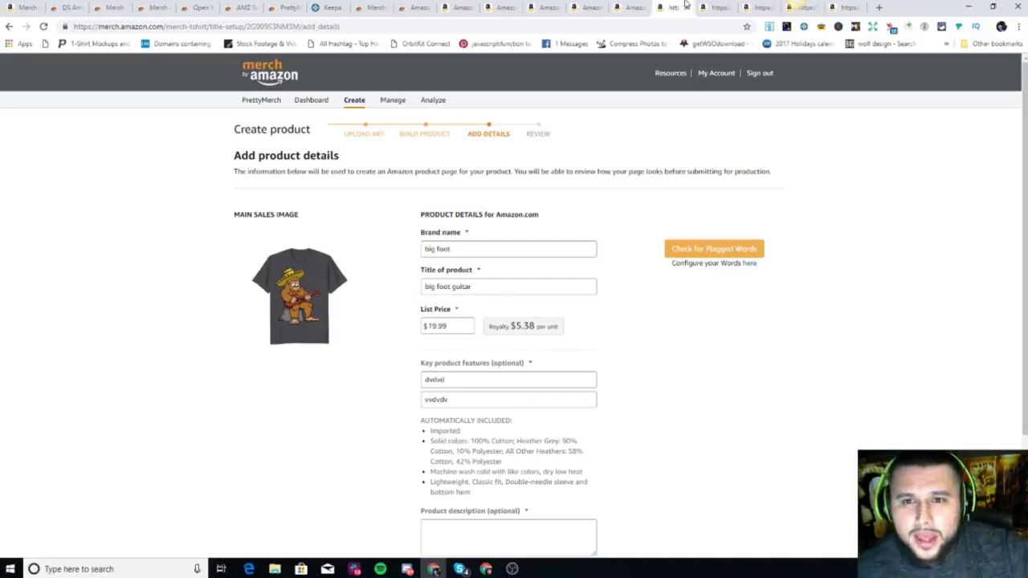
left_click(329, 7)
left_click(381, 7)
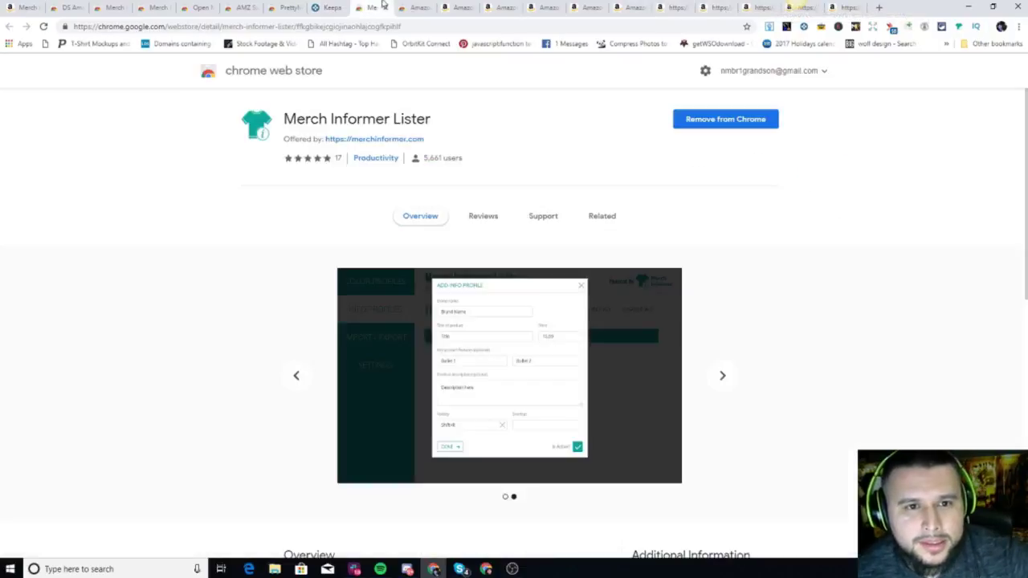
left_click(450, 8)
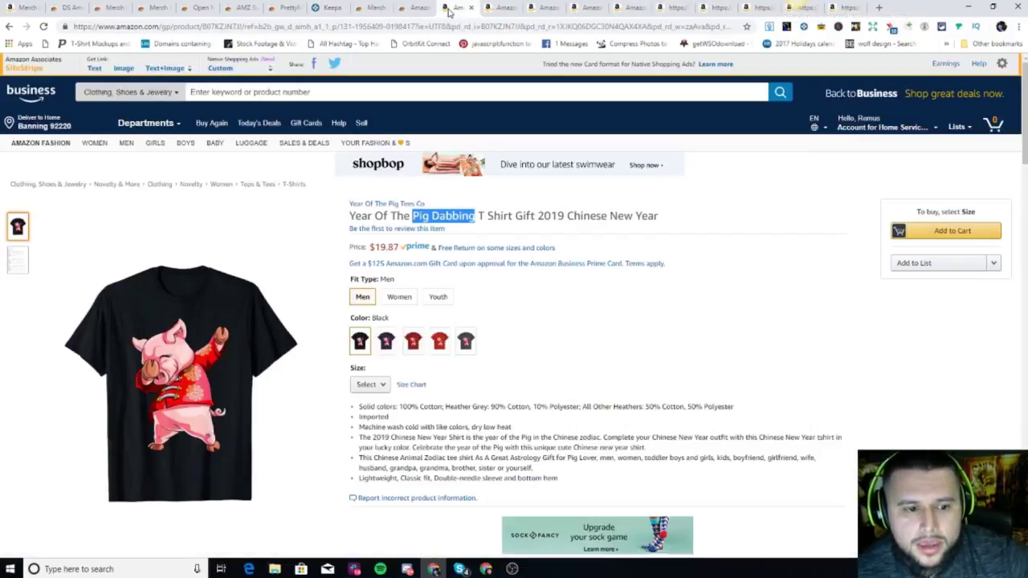
left_click(506, 8)
left_click(533, 7)
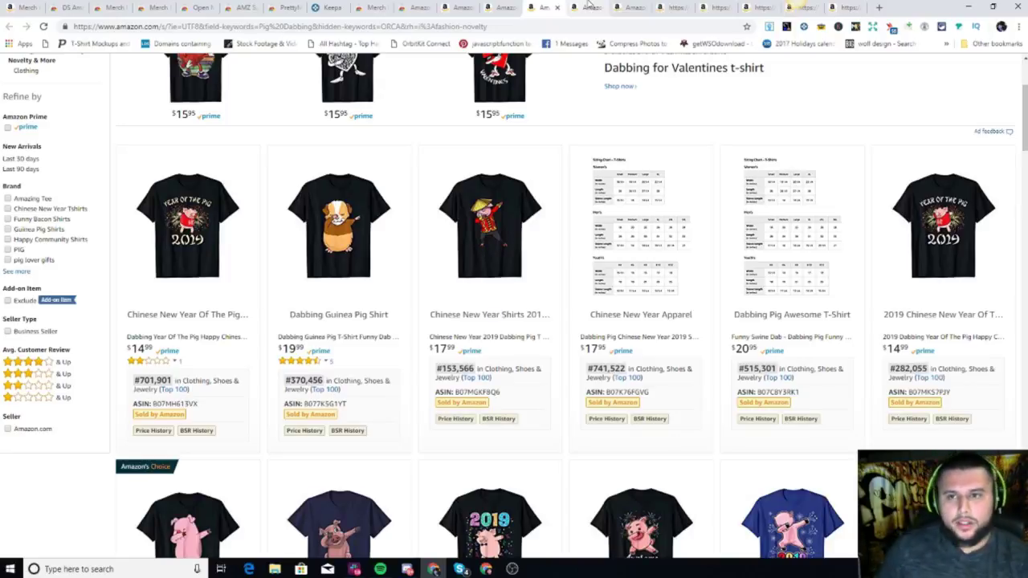
- Open the Merch Research search page from its extension, block its notifications, and search T-shirts for "pig"
left_click(786, 27)
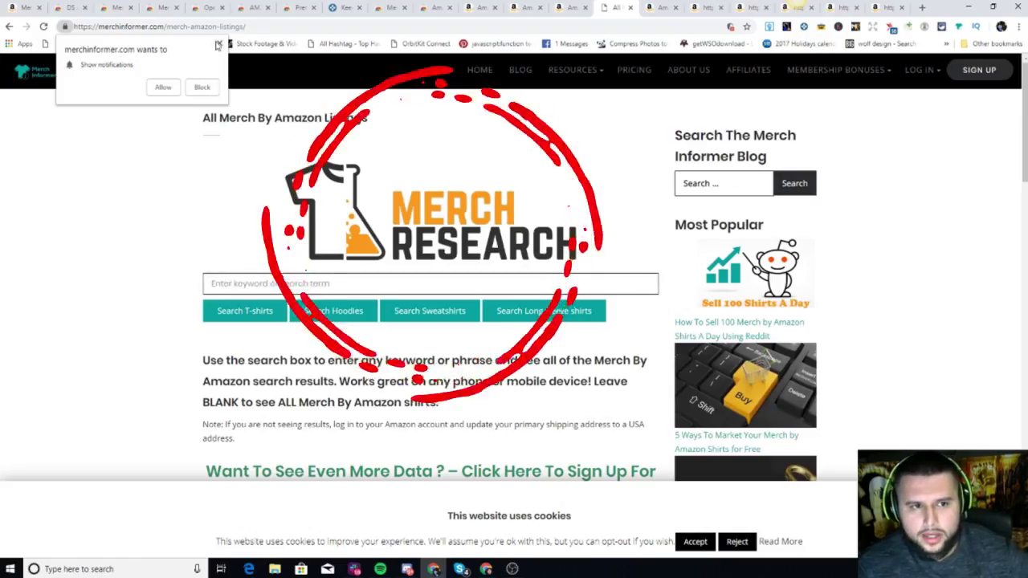
left_click(207, 88)
left_click(277, 277)
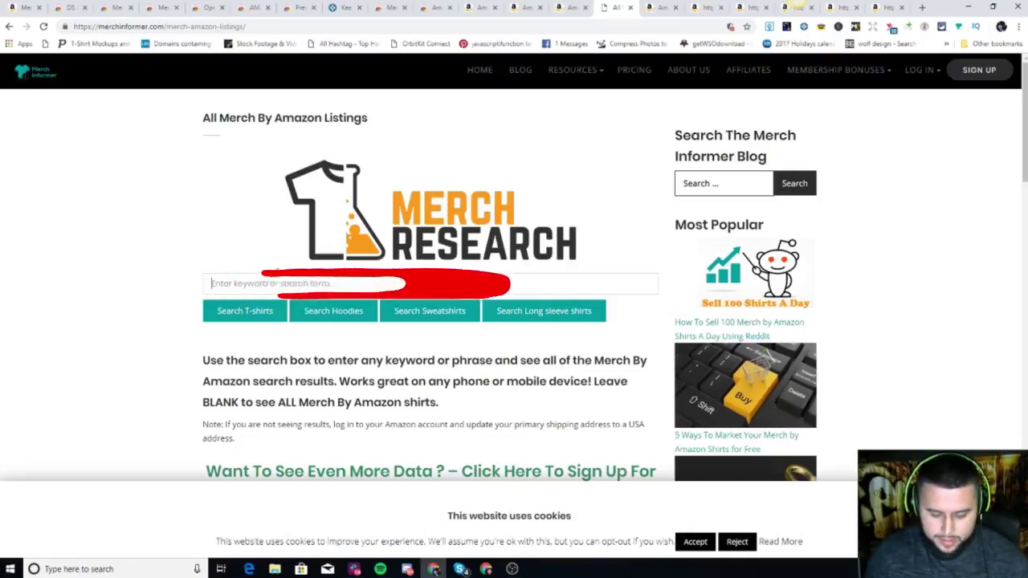
type("pl")
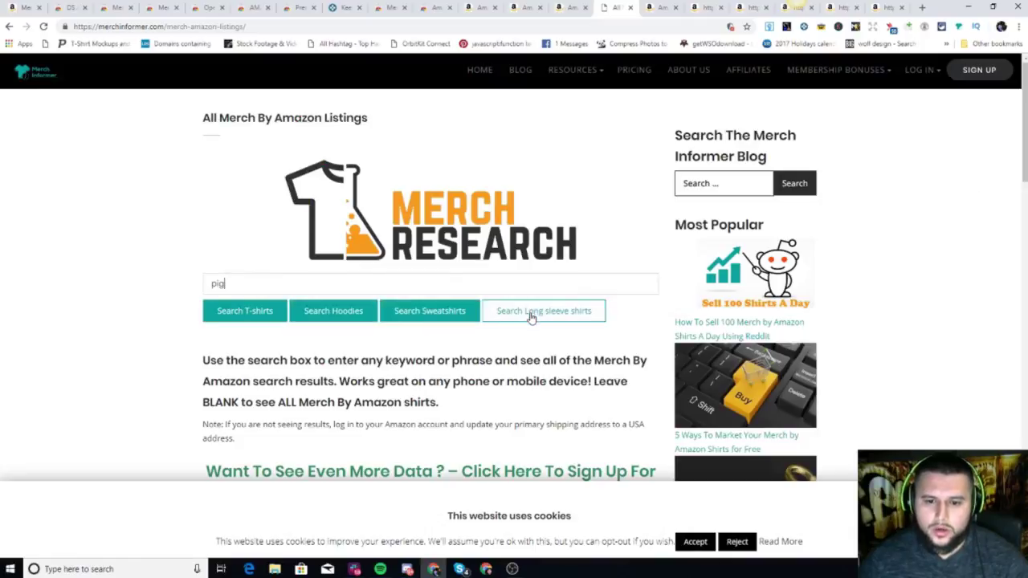
left_click(263, 319)
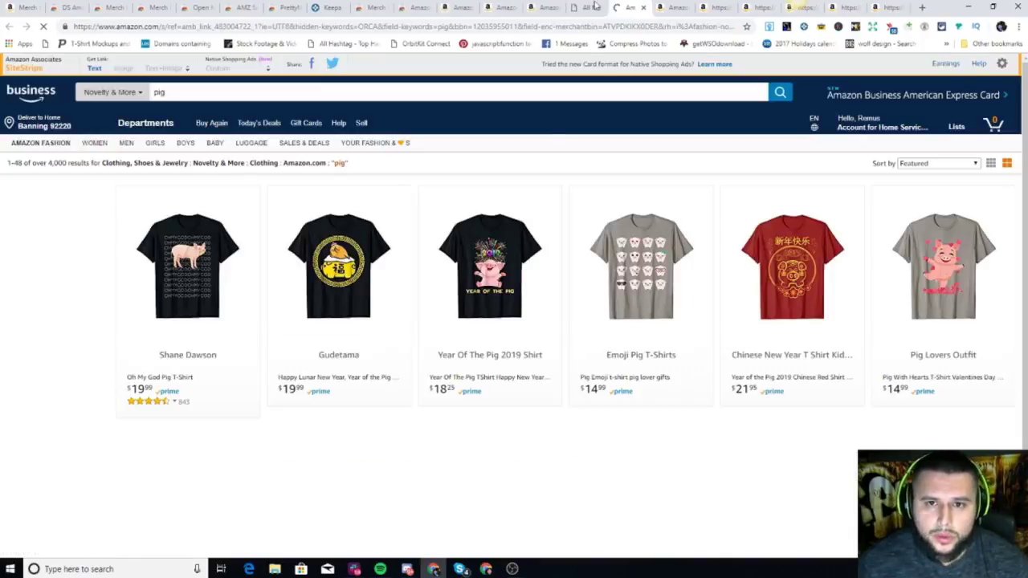
- Run the same "pig" keyword search in Merch Research for hoodies and for sweatshirts
left_click(594, 8)
left_click(328, 318)
left_click(562, 7)
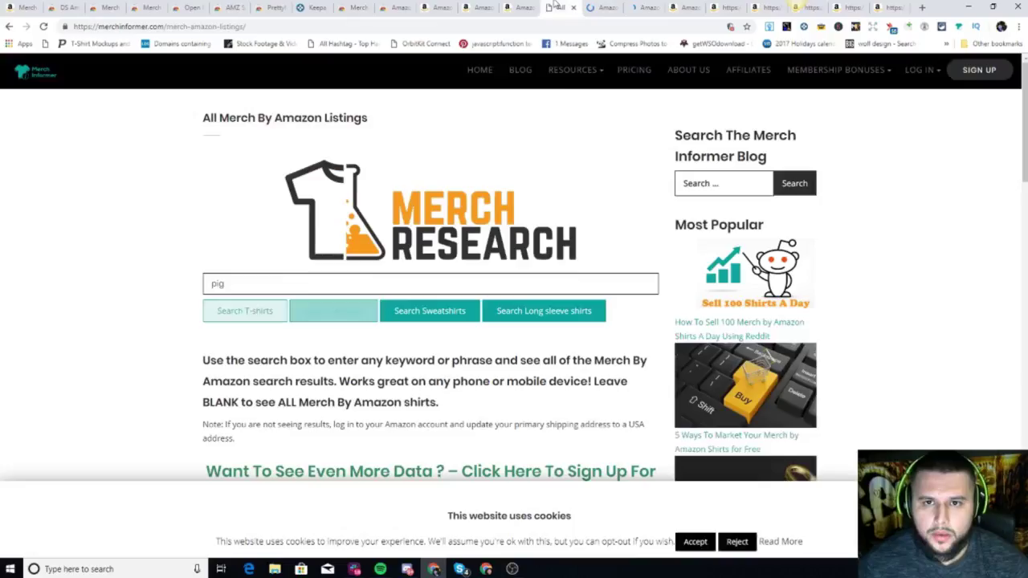
left_click(459, 320)
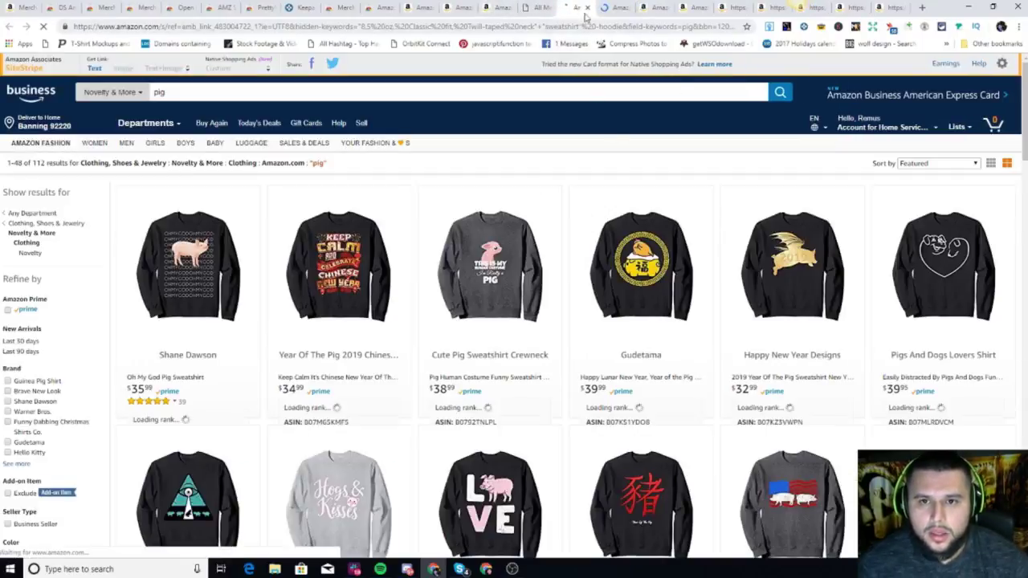
- Compare the Amazon results for "pig" across the T-shirt, hoodie and sweatshirt searches
left_click(608, 9)
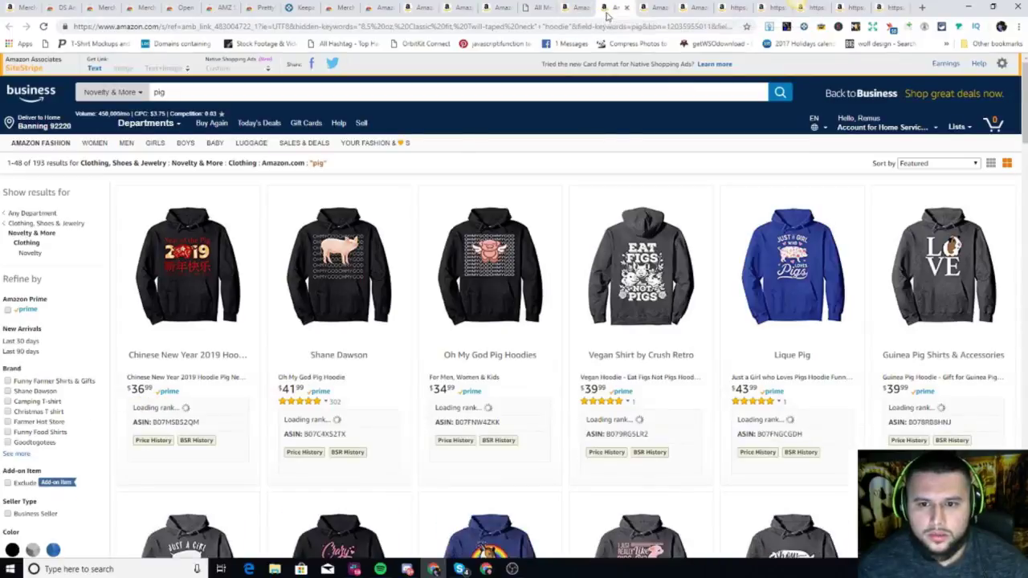
left_click(652, 8)
left_click(618, 11)
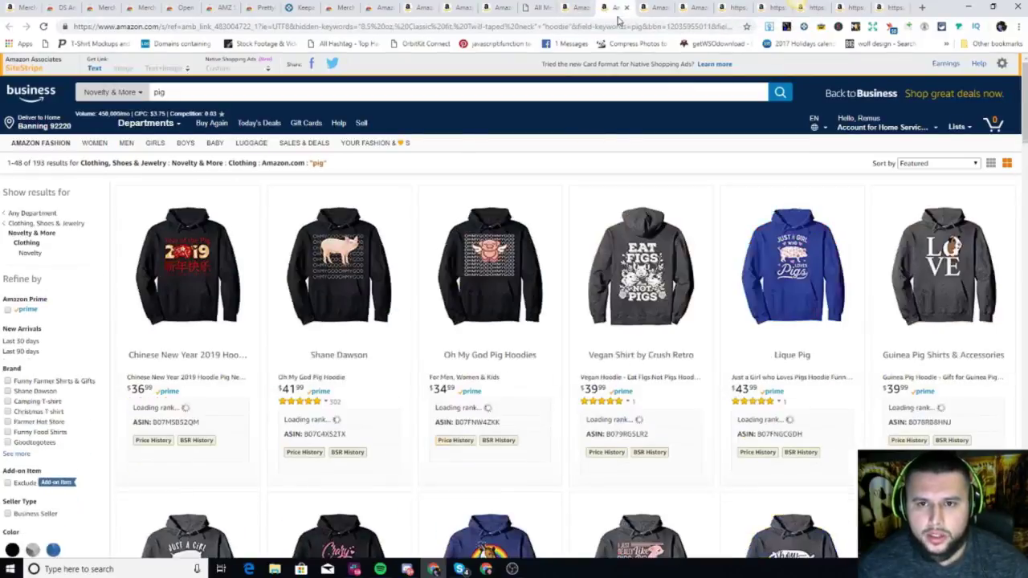
left_click(575, 10)
left_click(608, 16)
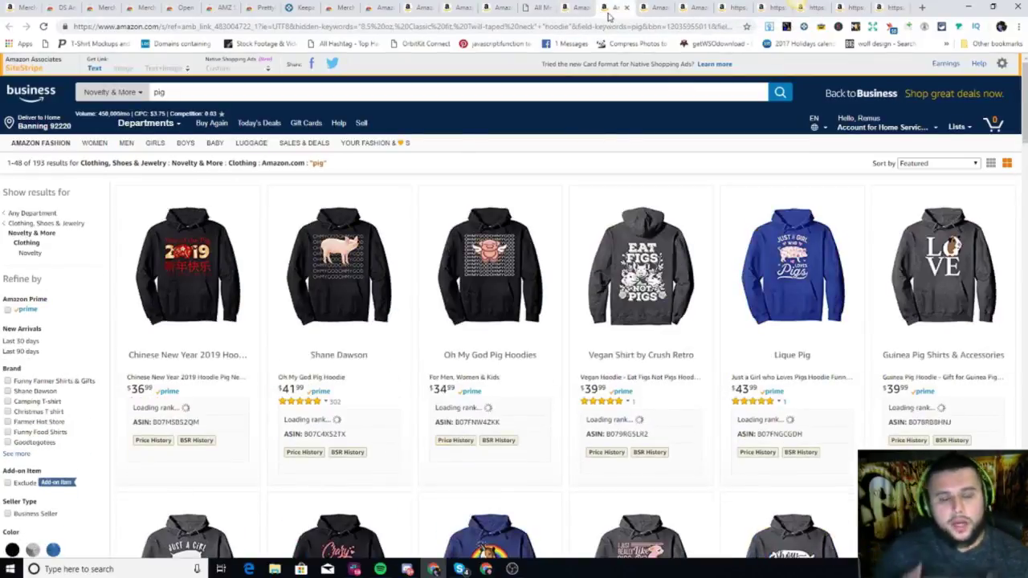